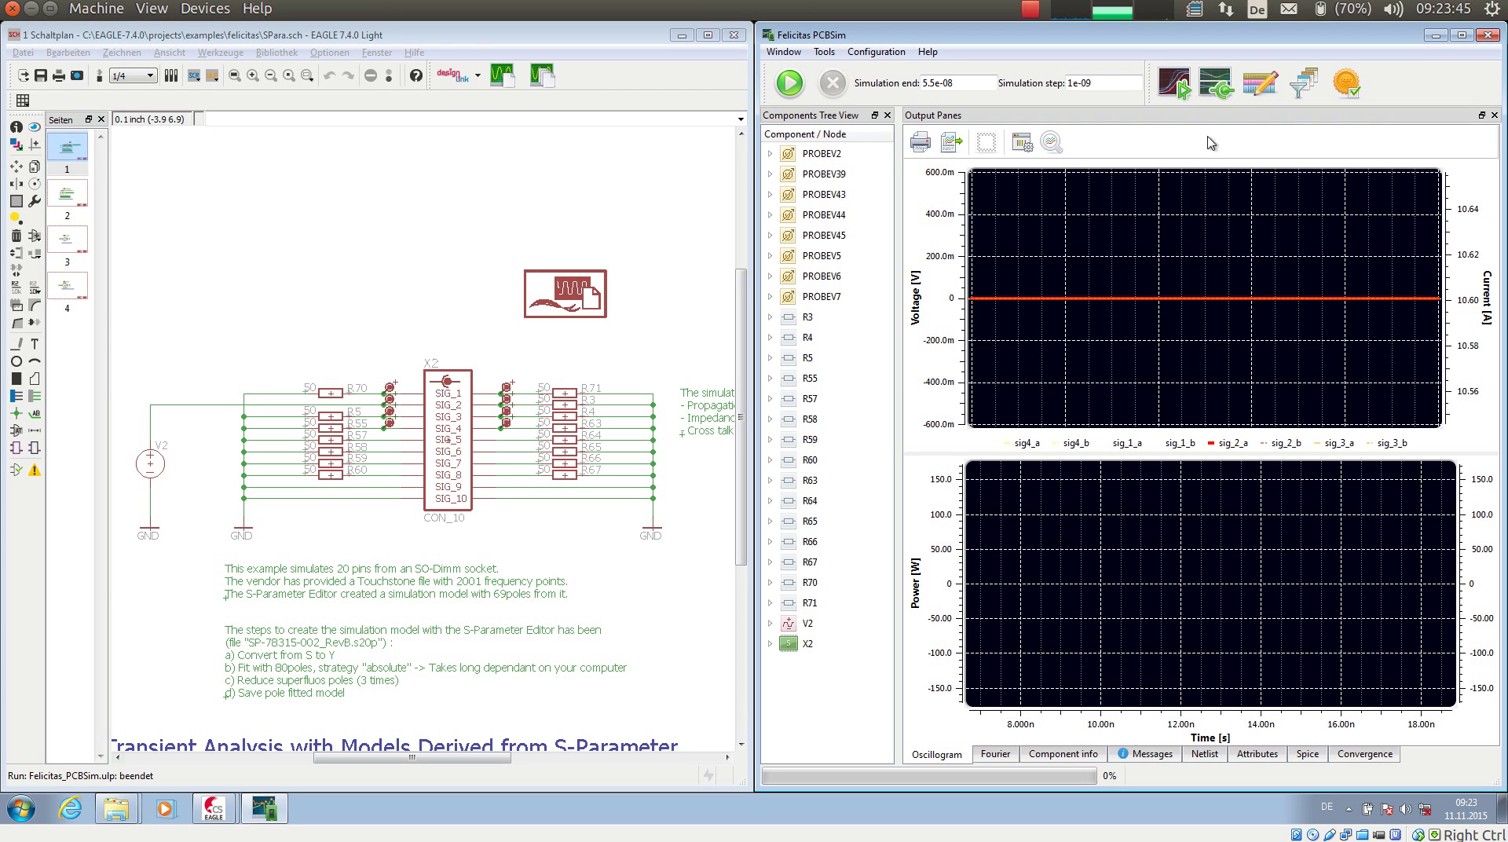
# Open the S-Parameter Editor and load the recent Touchstone file SP-78315-002_RevB.s20p
pyautogui.click(1216, 85)
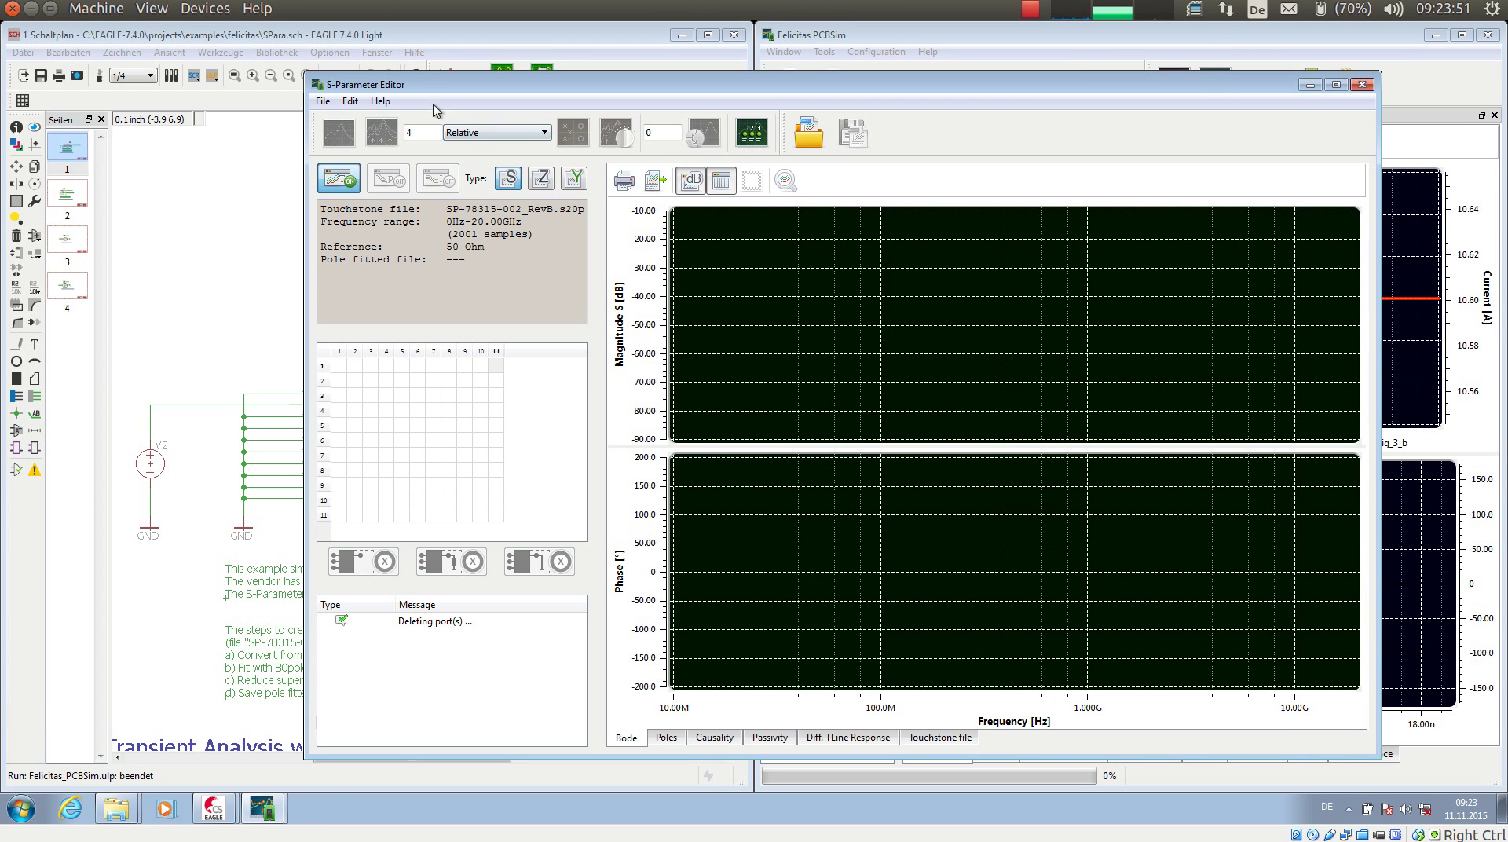
pyautogui.click(322, 102)
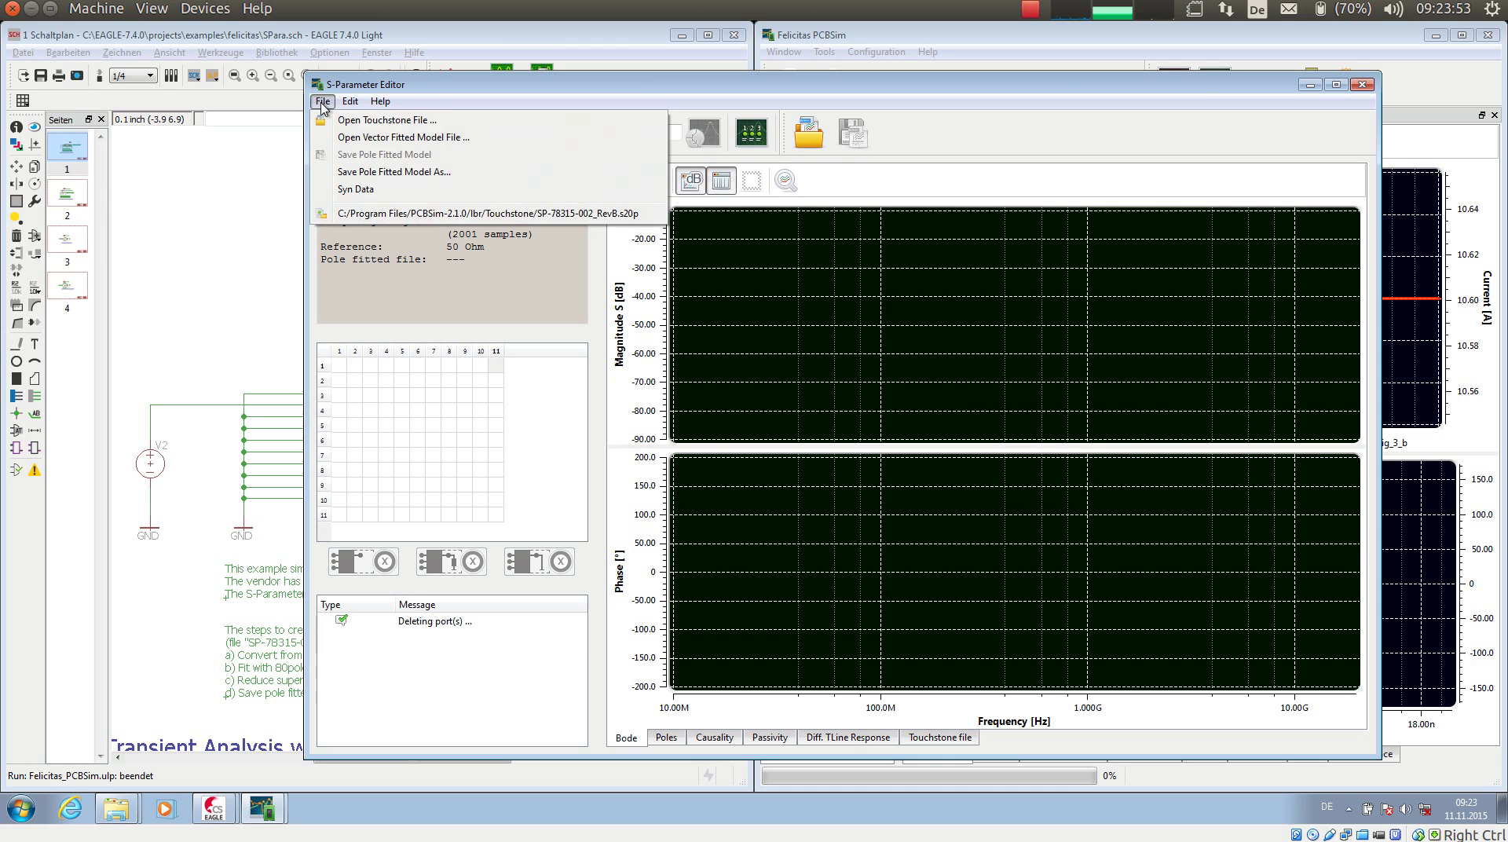
pyautogui.click(424, 214)
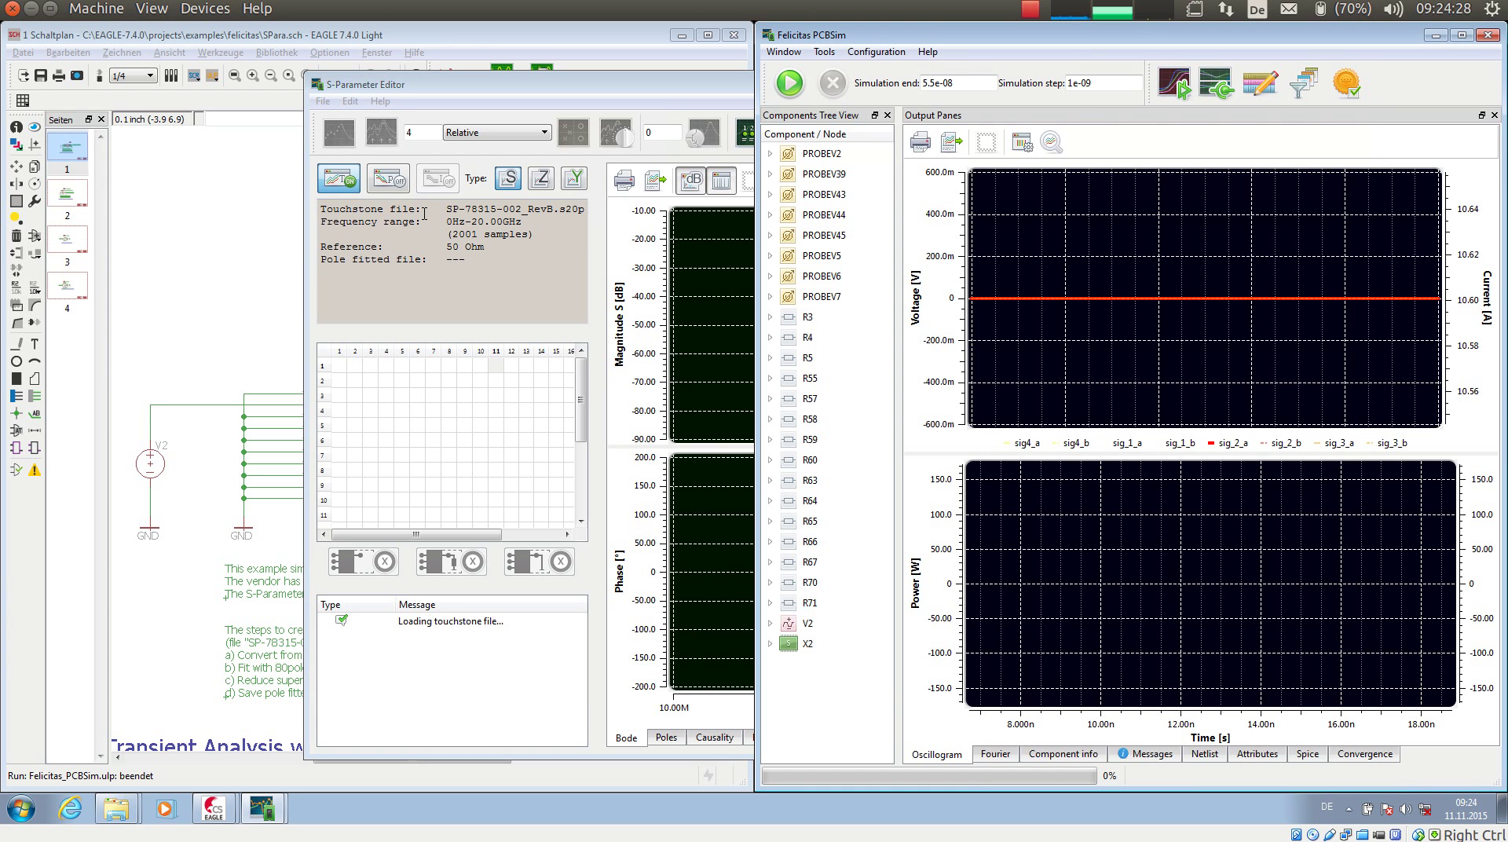
pyautogui.click(475, 89)
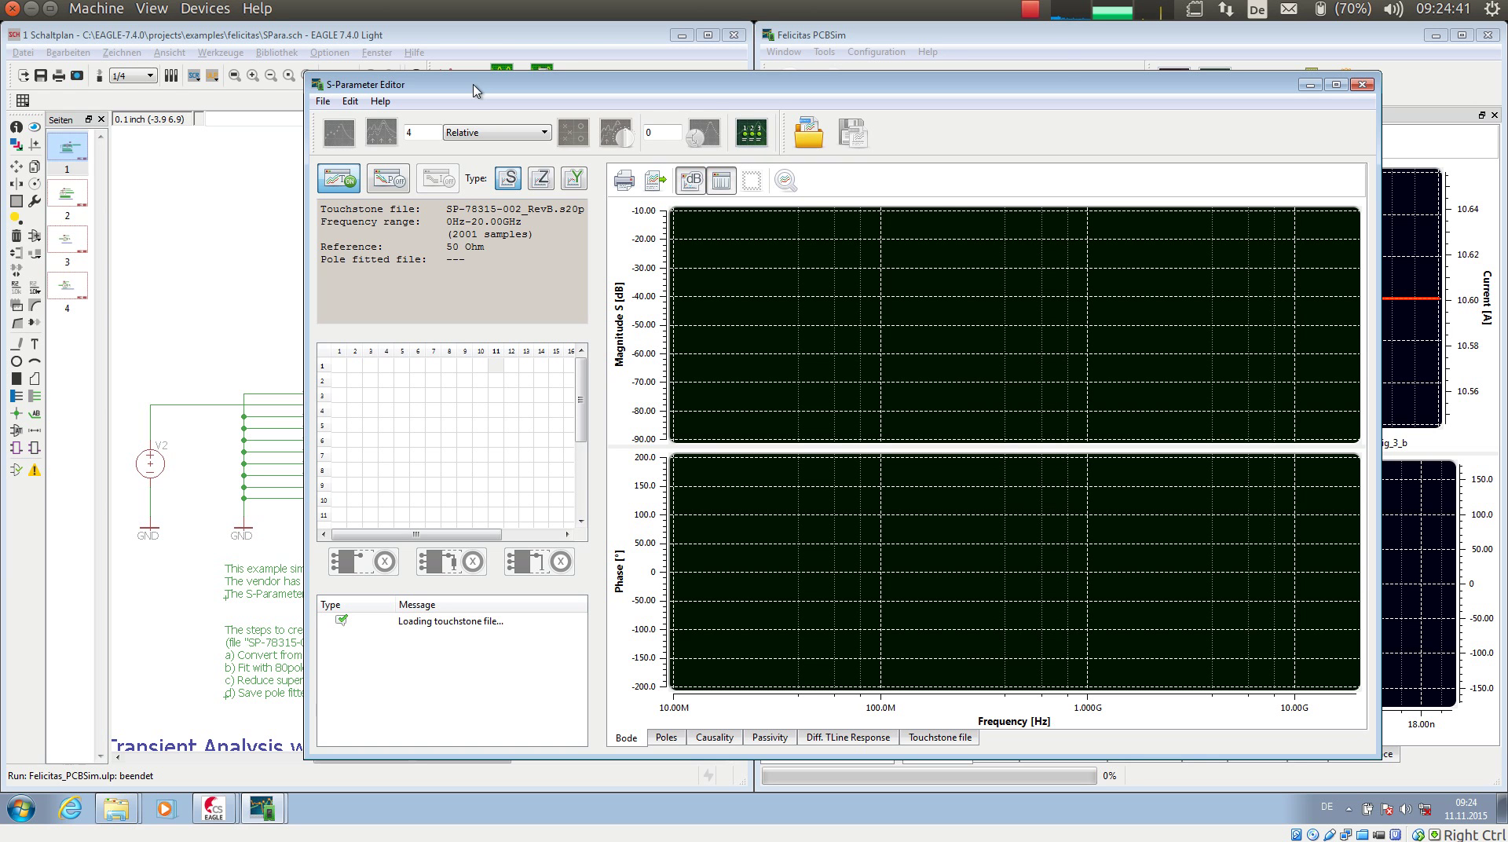
# Examine the port assignments in the Touchstone file's text, comparing the entries for Port[1] and Port[11]
pyautogui.click(945, 740)
pyautogui.scroll(-3, 839, 525)
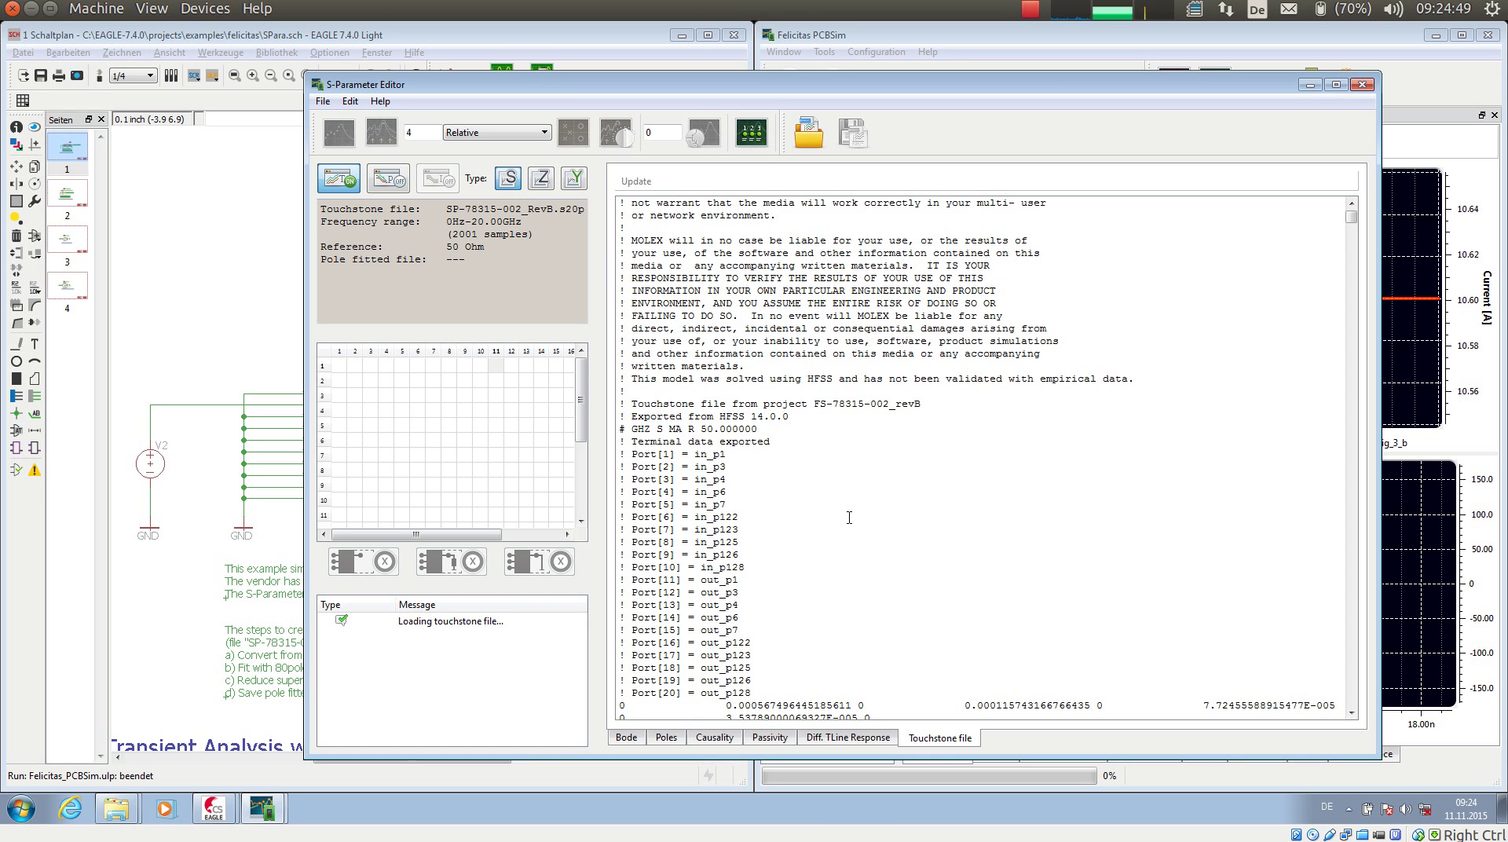
pyautogui.scroll(-3, 849, 517)
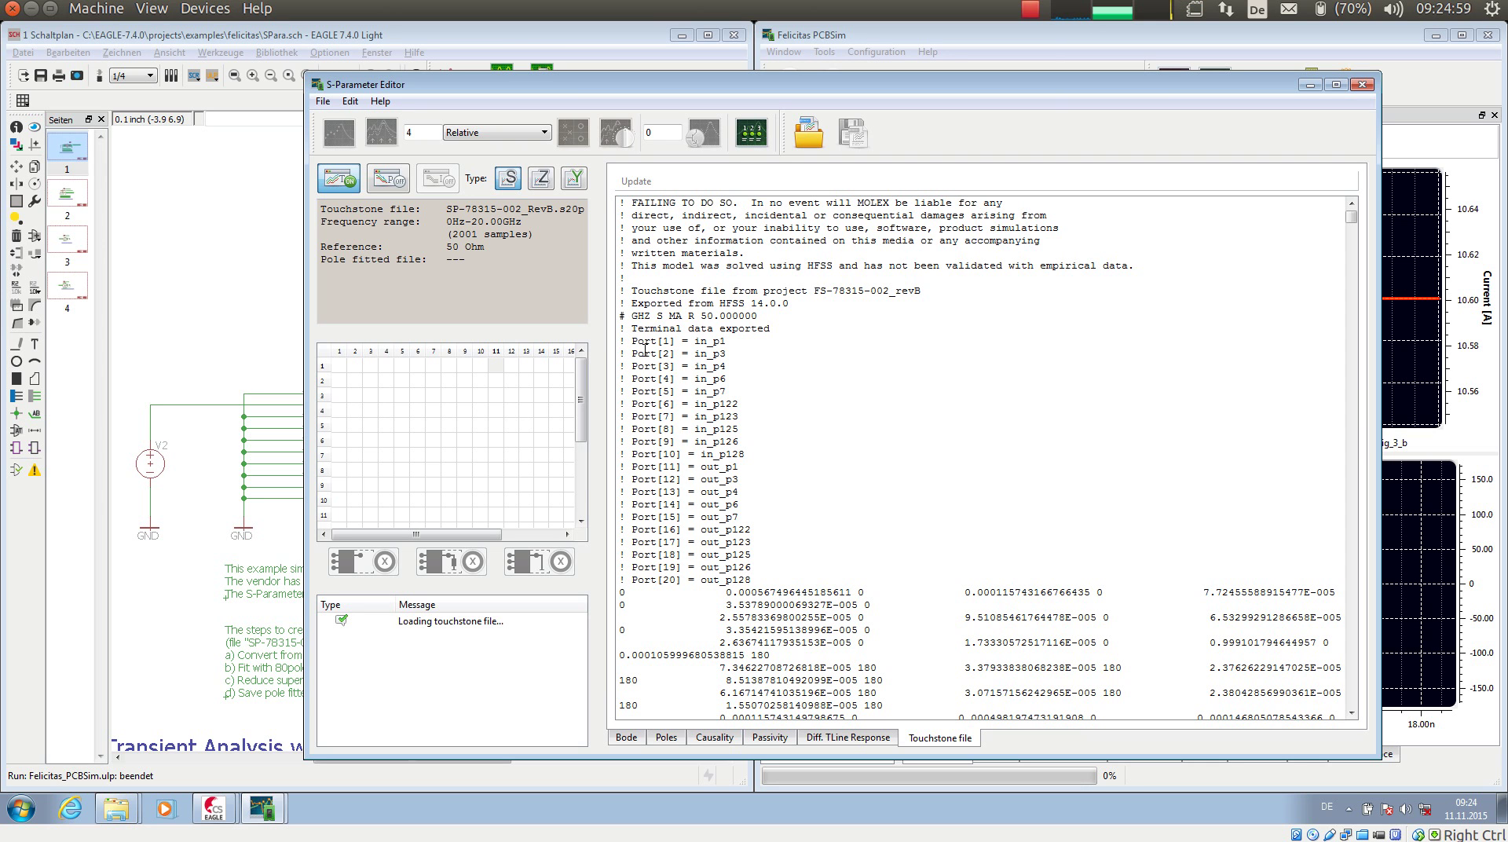
pyautogui.moveTo(631, 340); pyautogui.dragTo(803, 579)
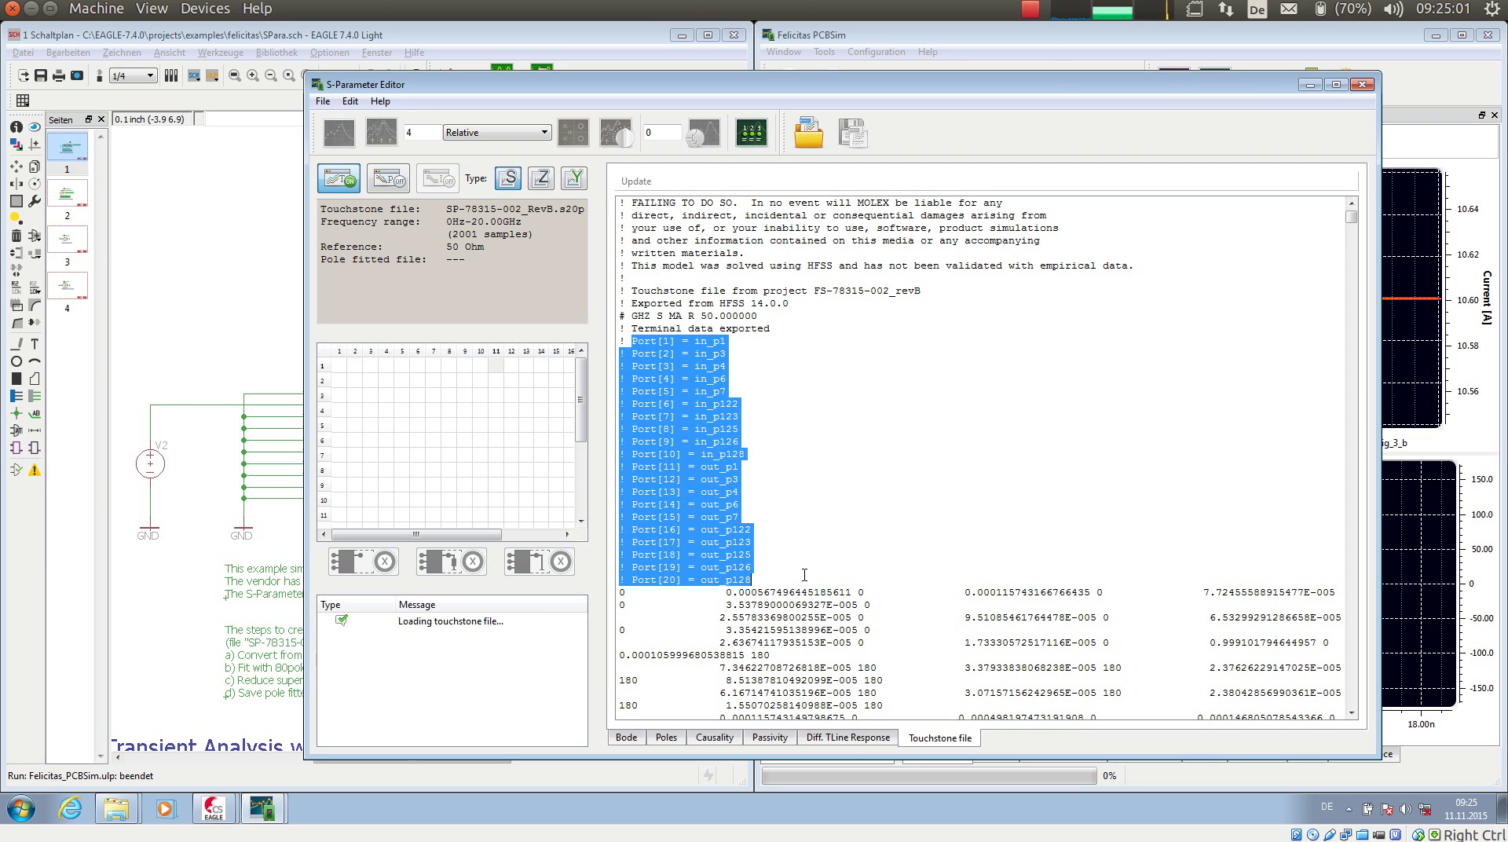
pyautogui.click(801, 563)
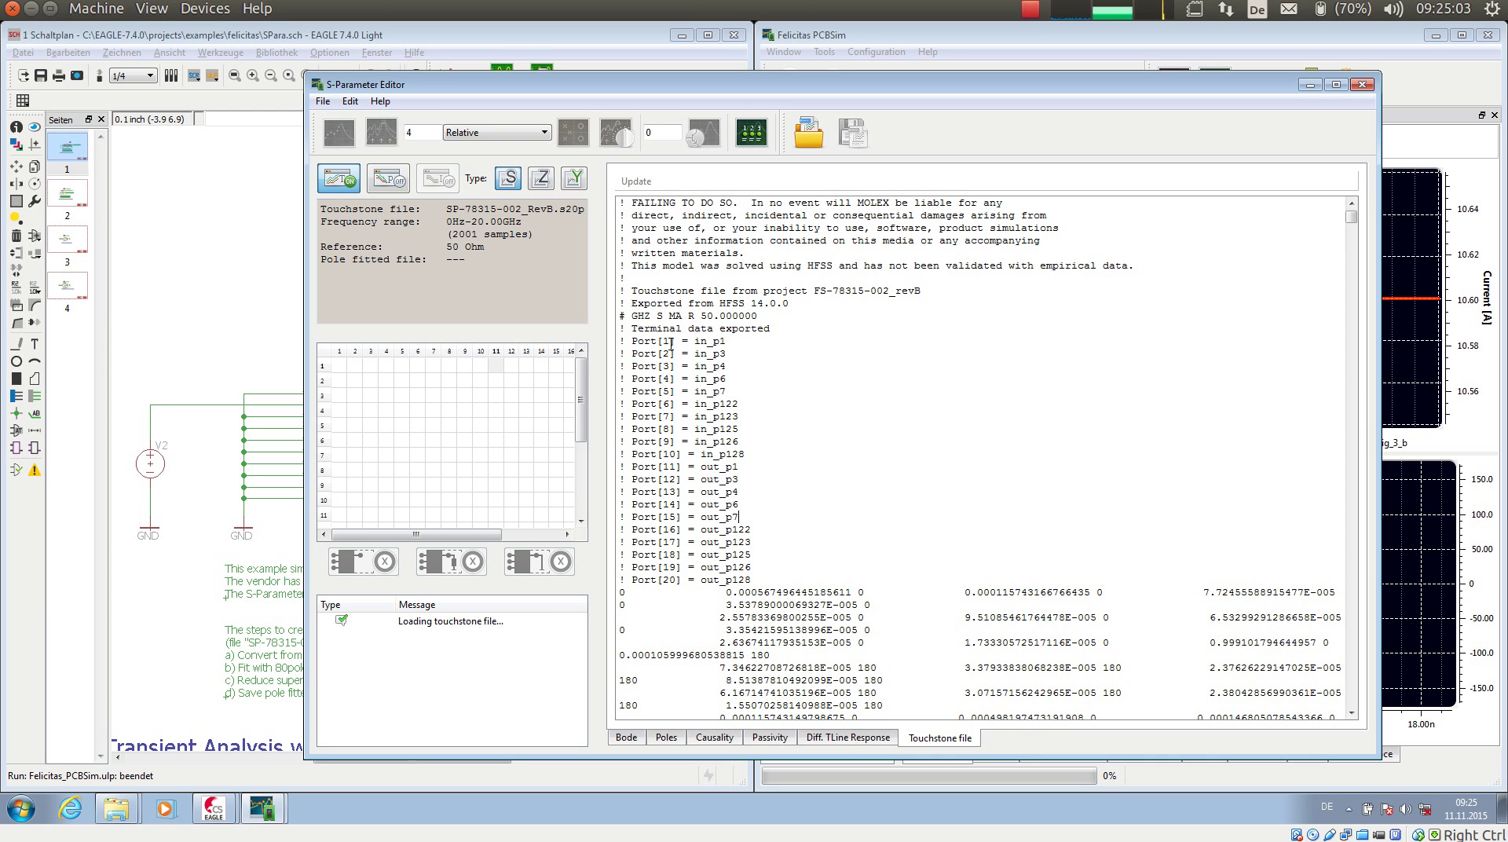
pyautogui.moveTo(721, 345); pyautogui.dragTo(709, 346)
pyautogui.moveTo(739, 466); pyautogui.dragTo(703, 464)
# Review the file's frequency range and reference impedance, and plot the S-parameters from port 1 to ports 1 and 11 as Bode curves
pyautogui.click(628, 741)
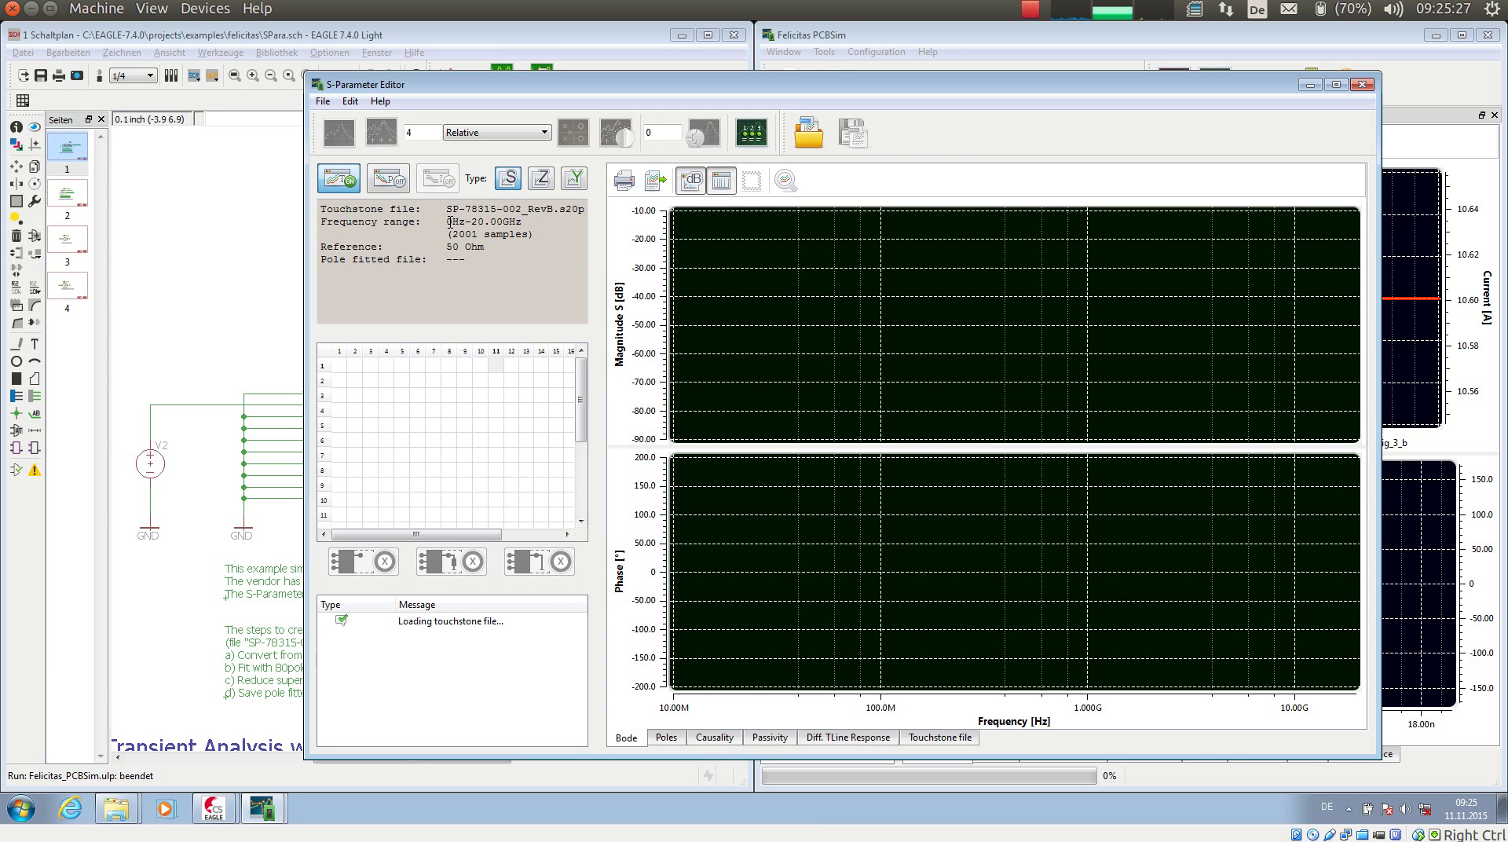
pyautogui.moveTo(447, 222)
pyautogui.mouseDown()
pyautogui.moveTo(536, 234)
pyautogui.moveTo(448, 246)
pyautogui.mouseUp()
pyautogui.click(489, 256)
pyautogui.moveTo(582, 383)
pyautogui.mouseDown()
pyautogui.moveTo(586, 449)
pyautogui.moveTo(589, 378)
pyautogui.mouseUp()
pyautogui.click(340, 366)
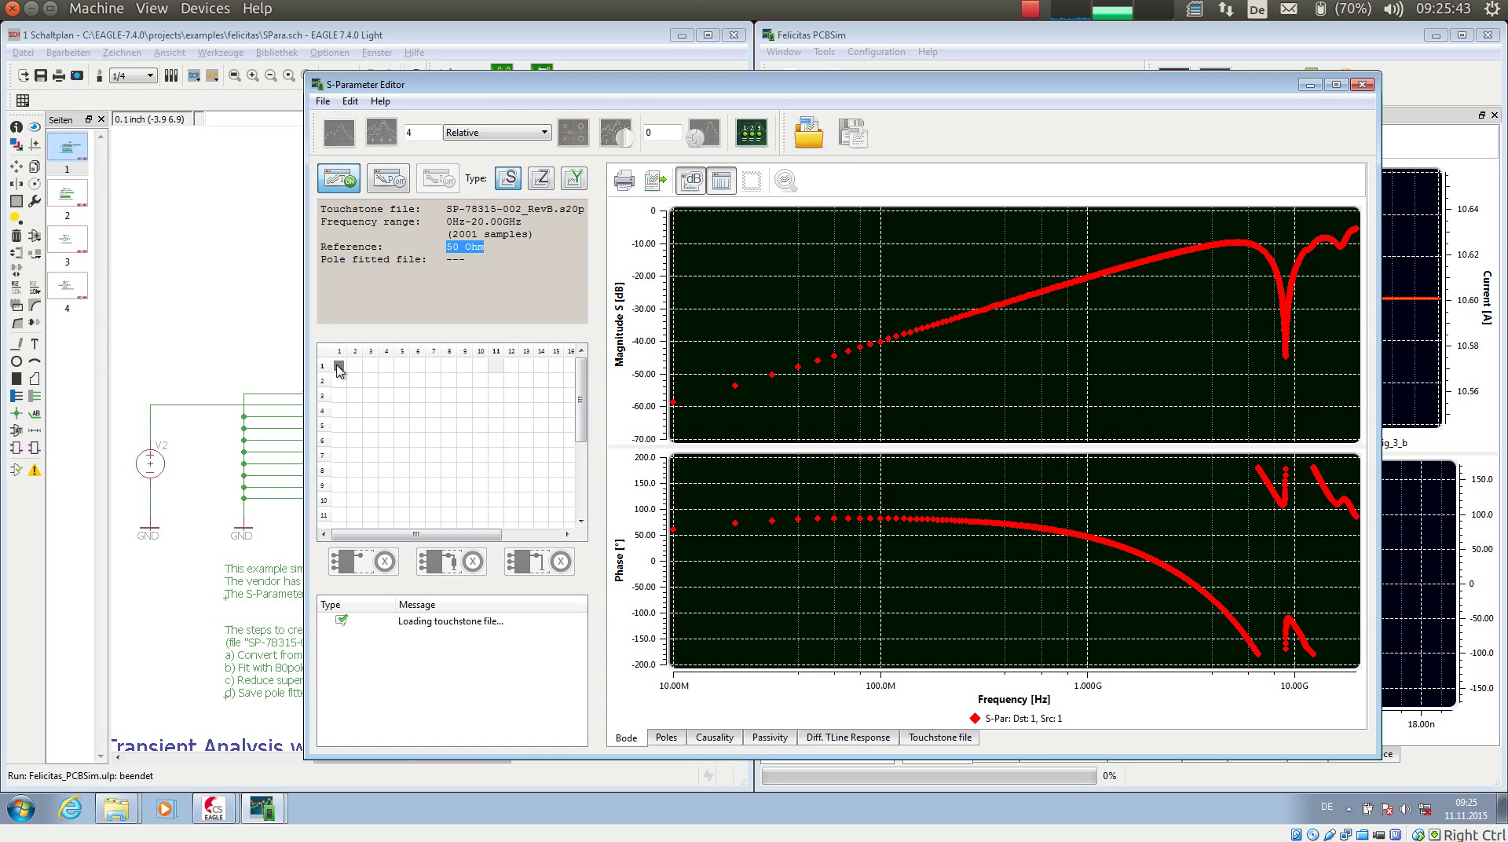
pyautogui.click(495, 367)
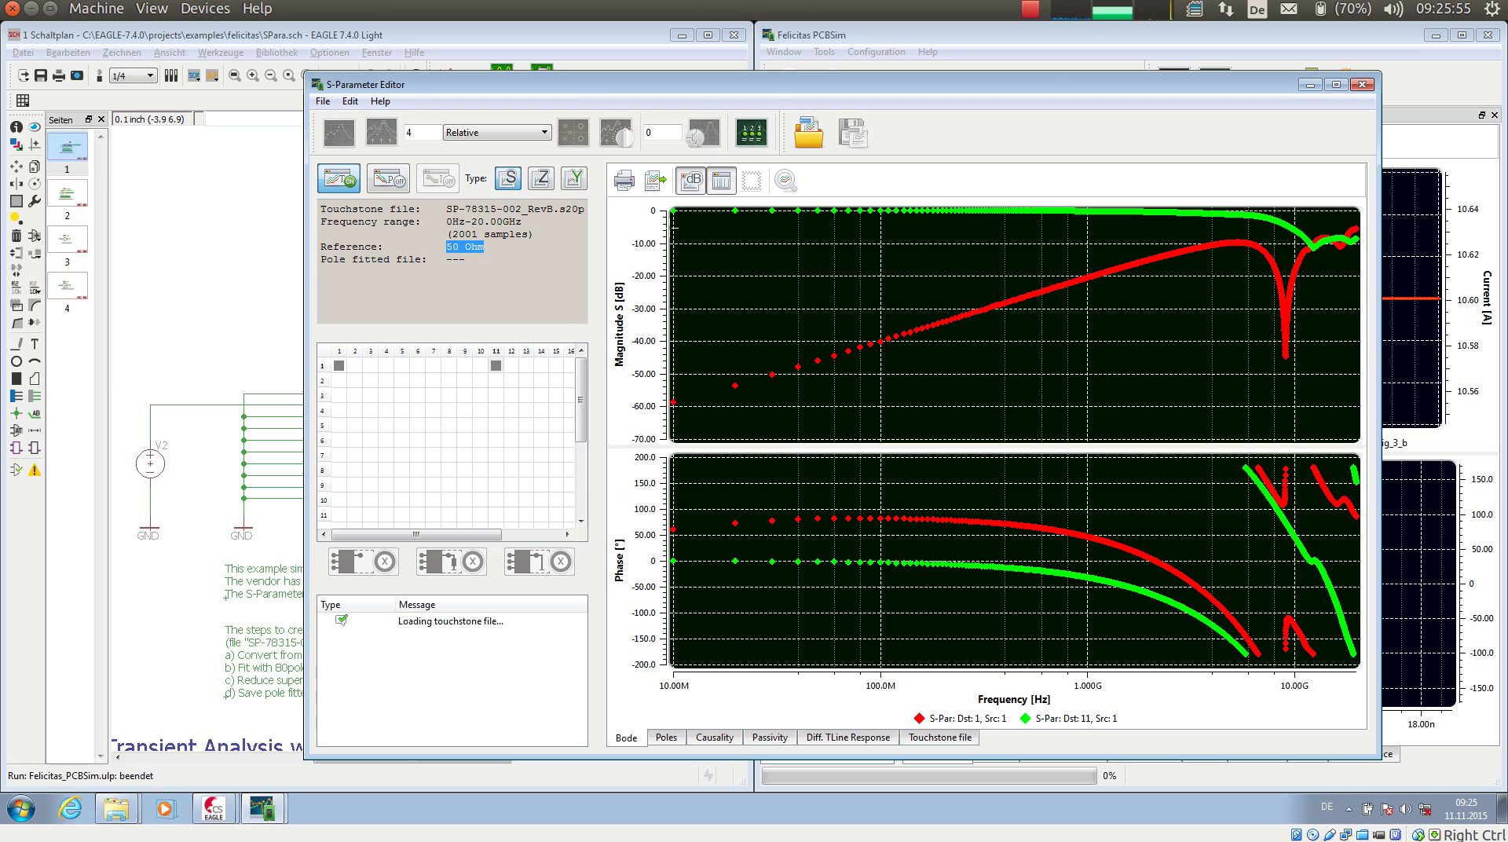
pyautogui.moveTo(673, 210)
pyautogui.moveTo(674, 402)
# Select ports 2 to 10 and 12 to 20 in the port matrix and delete them as terminated
pyautogui.scroll(-1, 355, 405)
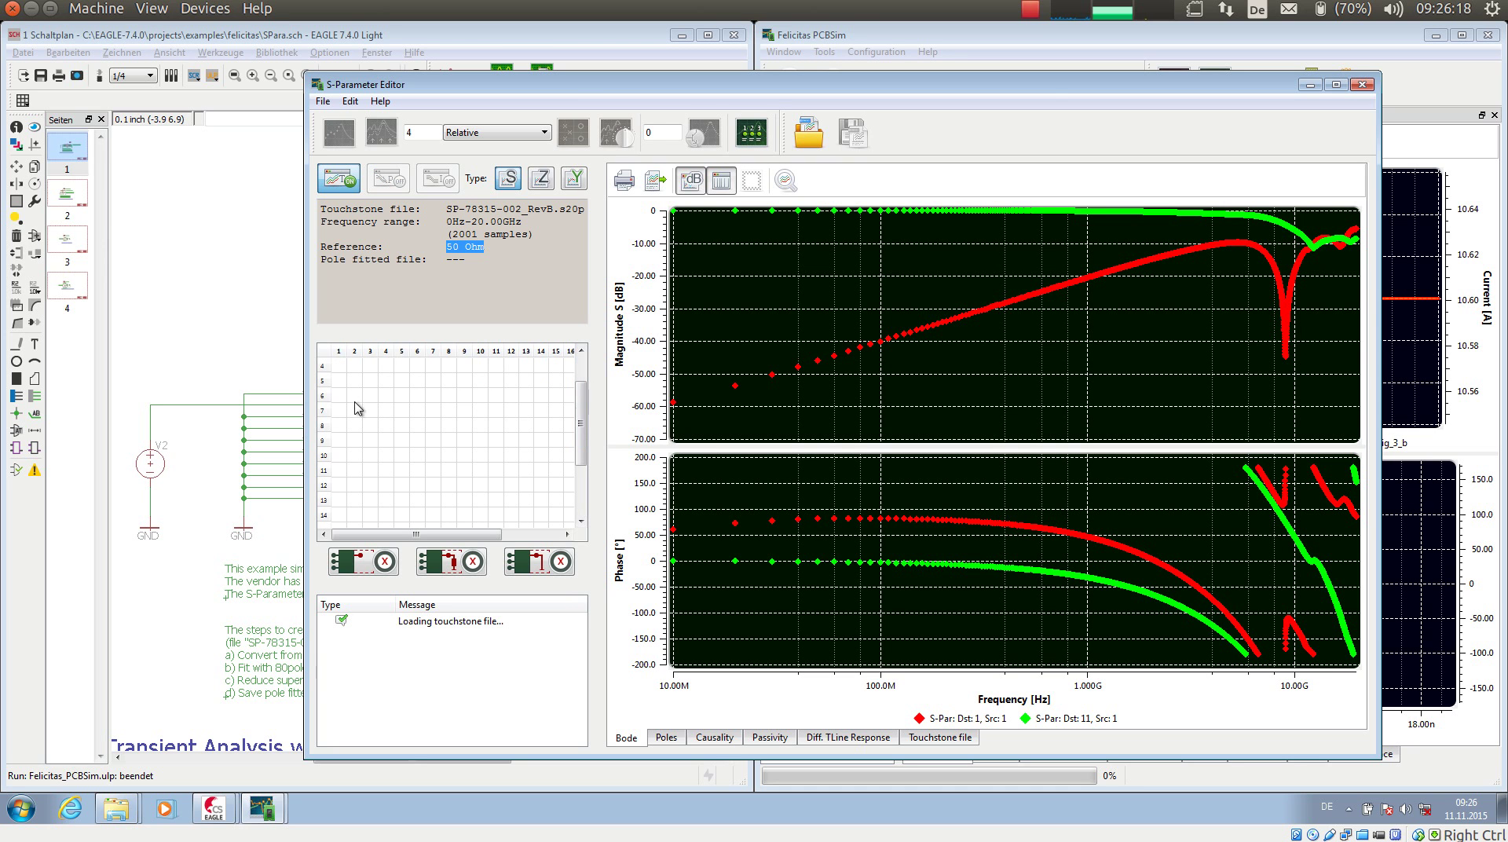
pyautogui.click(323, 455)
pyautogui.keyDown('ctrl'); pyautogui.click(324, 485); pyautogui.keyUp('ctrl')
pyautogui.scroll(-1, 325, 486)
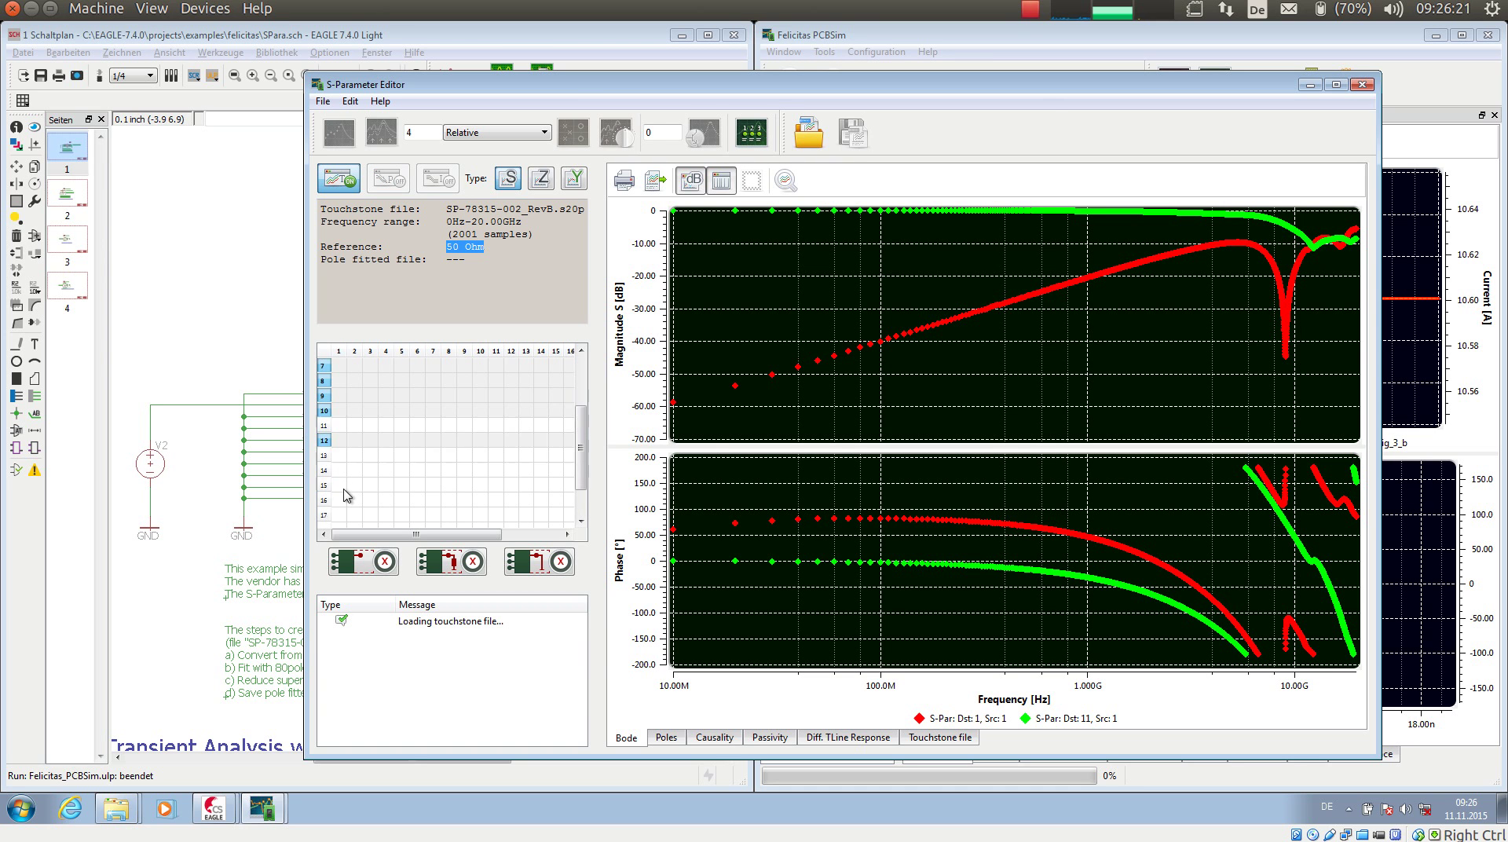
pyautogui.keyDown('ctrl'); pyautogui.click(325, 457); pyautogui.keyUp('ctrl')
pyautogui.keyDown('ctrl'); pyautogui.click(325, 471); pyautogui.keyUp('ctrl')
pyautogui.keyDown('ctrl'); pyautogui.click(326, 485); pyautogui.keyUp('ctrl')
pyautogui.keyDown('ctrl'); pyautogui.click(330, 500); pyautogui.keyUp('ctrl')
pyautogui.scroll(-1, 359, 495)
pyautogui.keyDown('ctrl'); pyautogui.click(324, 476); pyautogui.keyUp('ctrl')
pyautogui.keyDown('ctrl'); pyautogui.click(324, 490); pyautogui.keyUp('ctrl')
pyautogui.keyDown('ctrl'); pyautogui.click(325, 505); pyautogui.keyUp('ctrl')
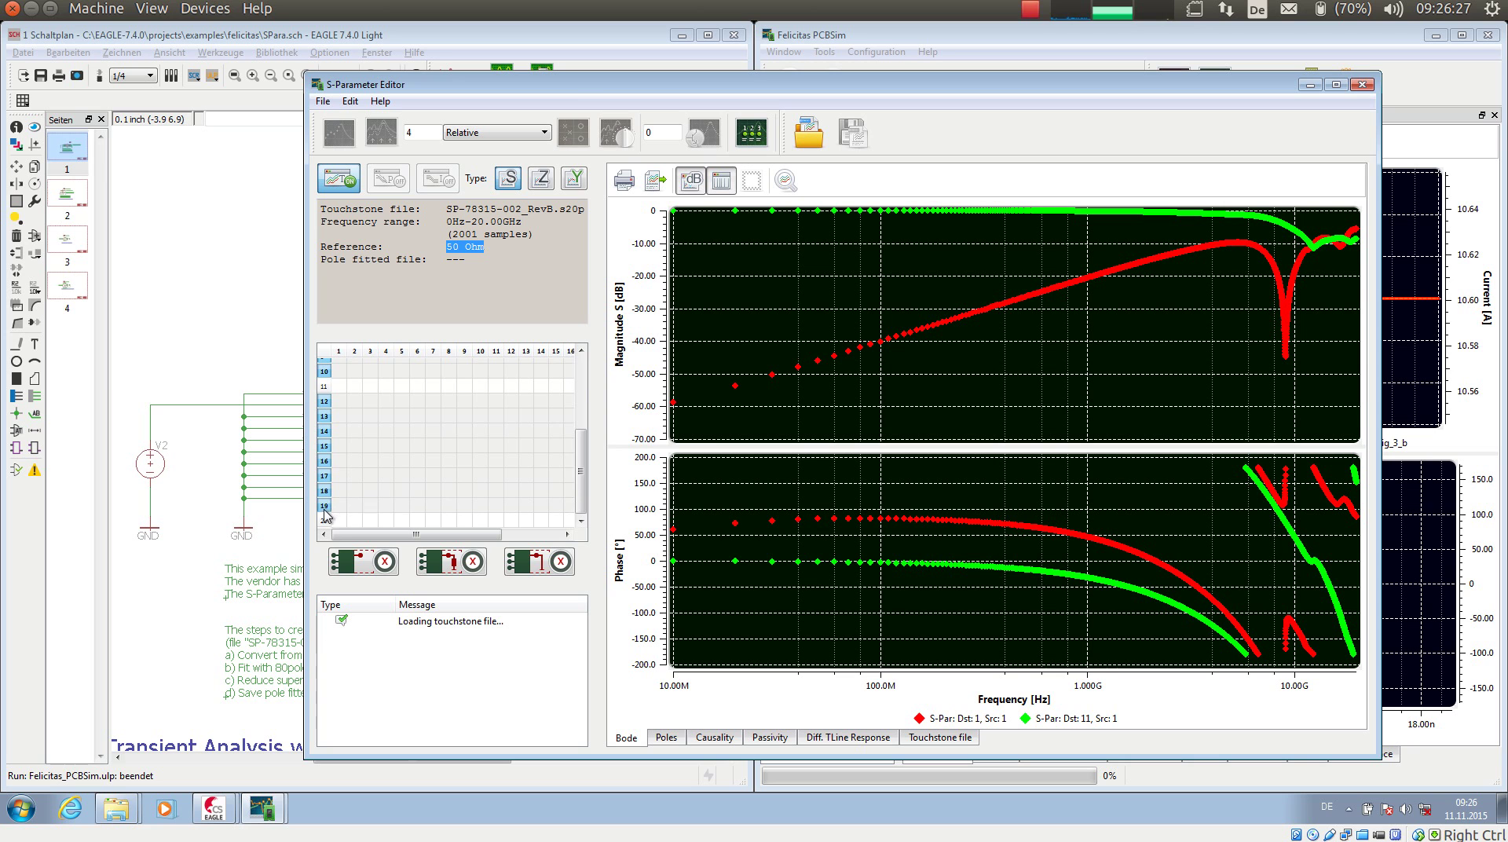
pyautogui.keyDown('ctrl'); pyautogui.click(329, 522); pyautogui.keyUp('ctrl')
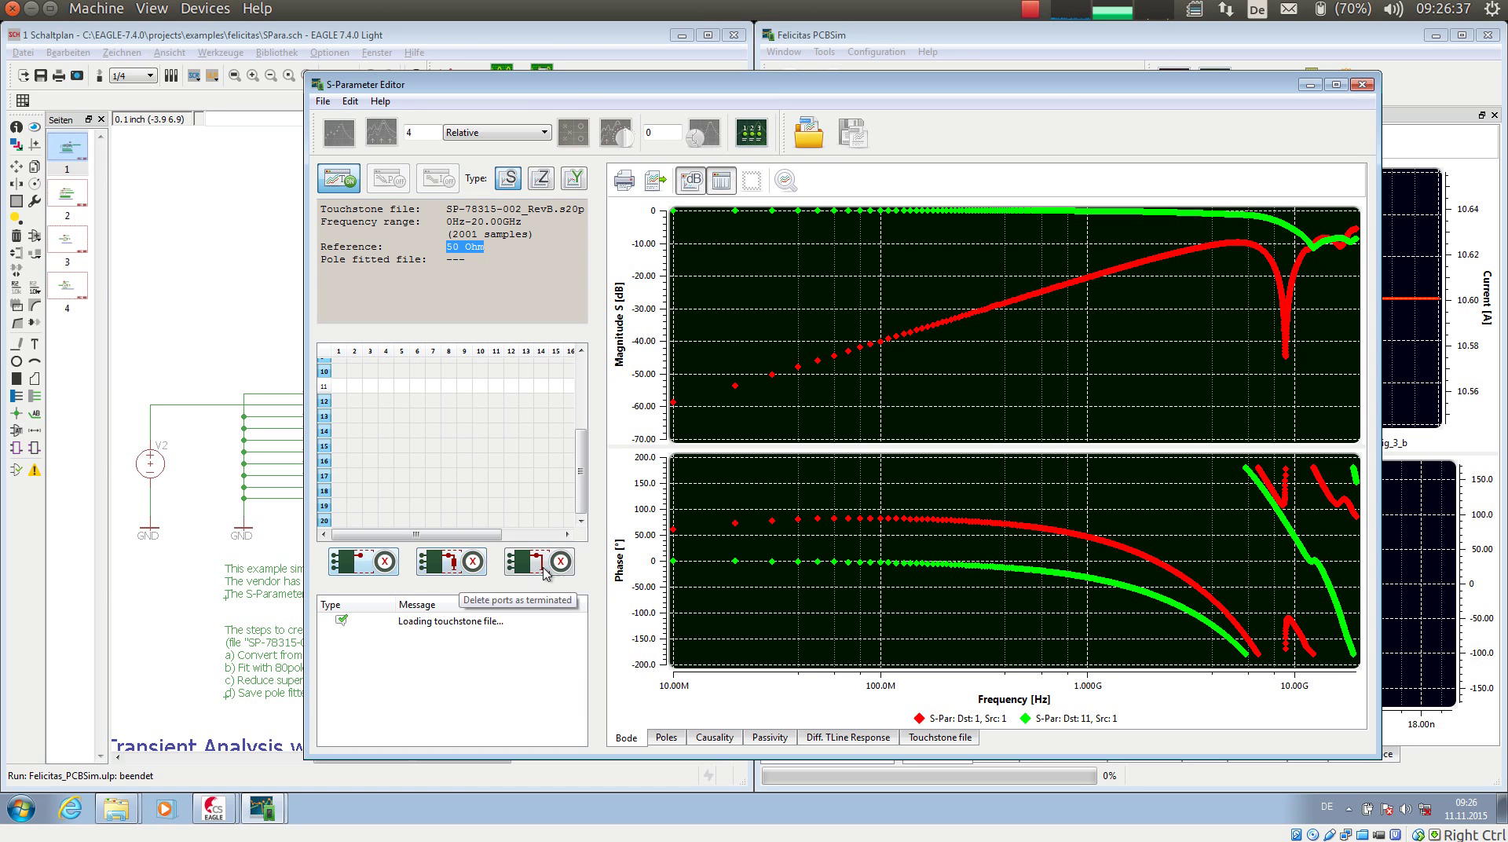
pyautogui.click(461, 569)
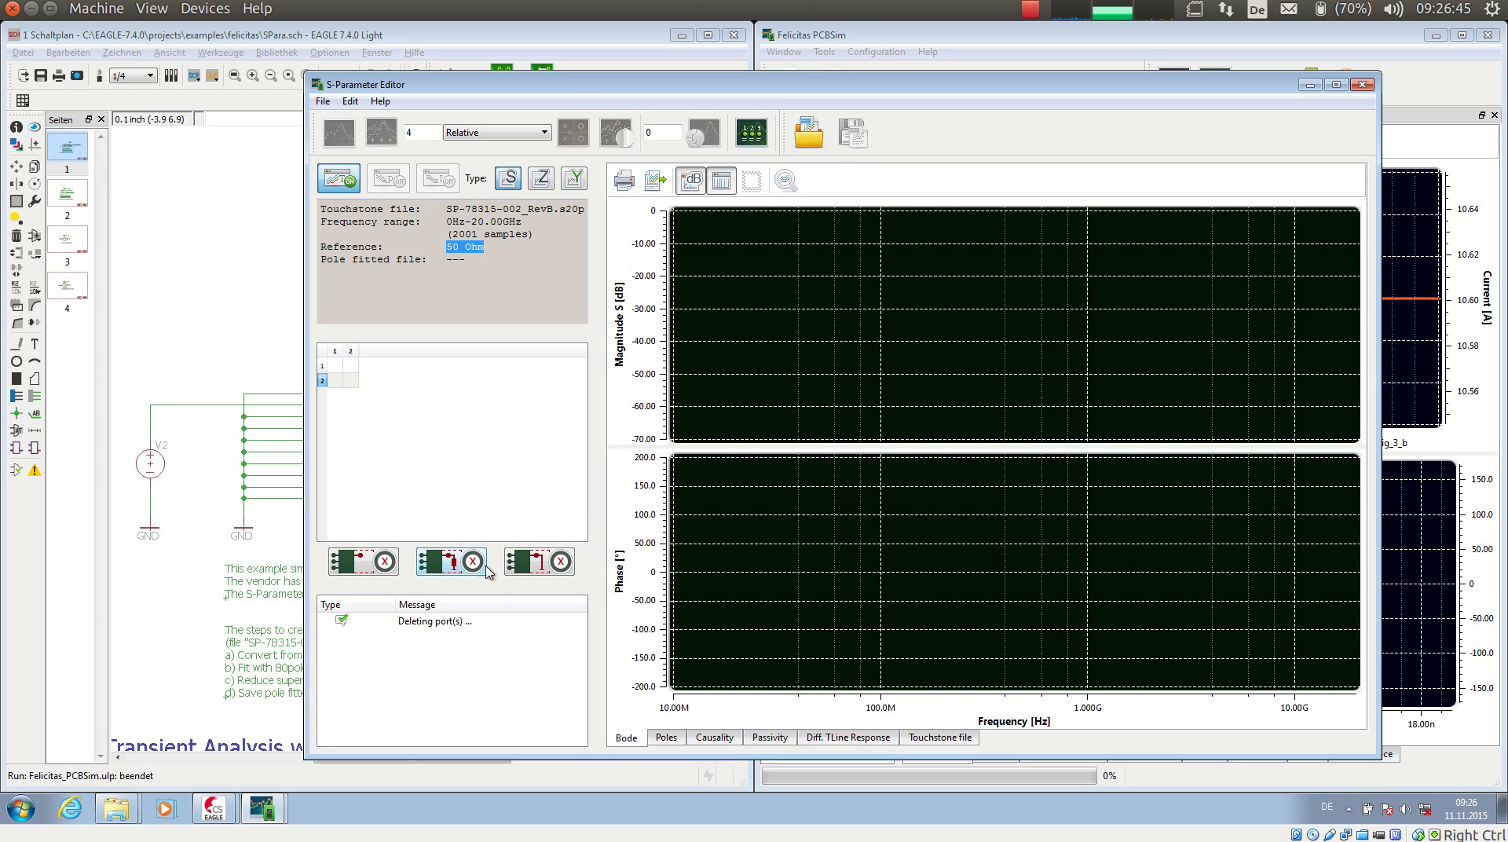
# Plot the reduced model's S-parameters from port 1 to ports 2 and 1, fitted to the full range
pyautogui.click(351, 366)
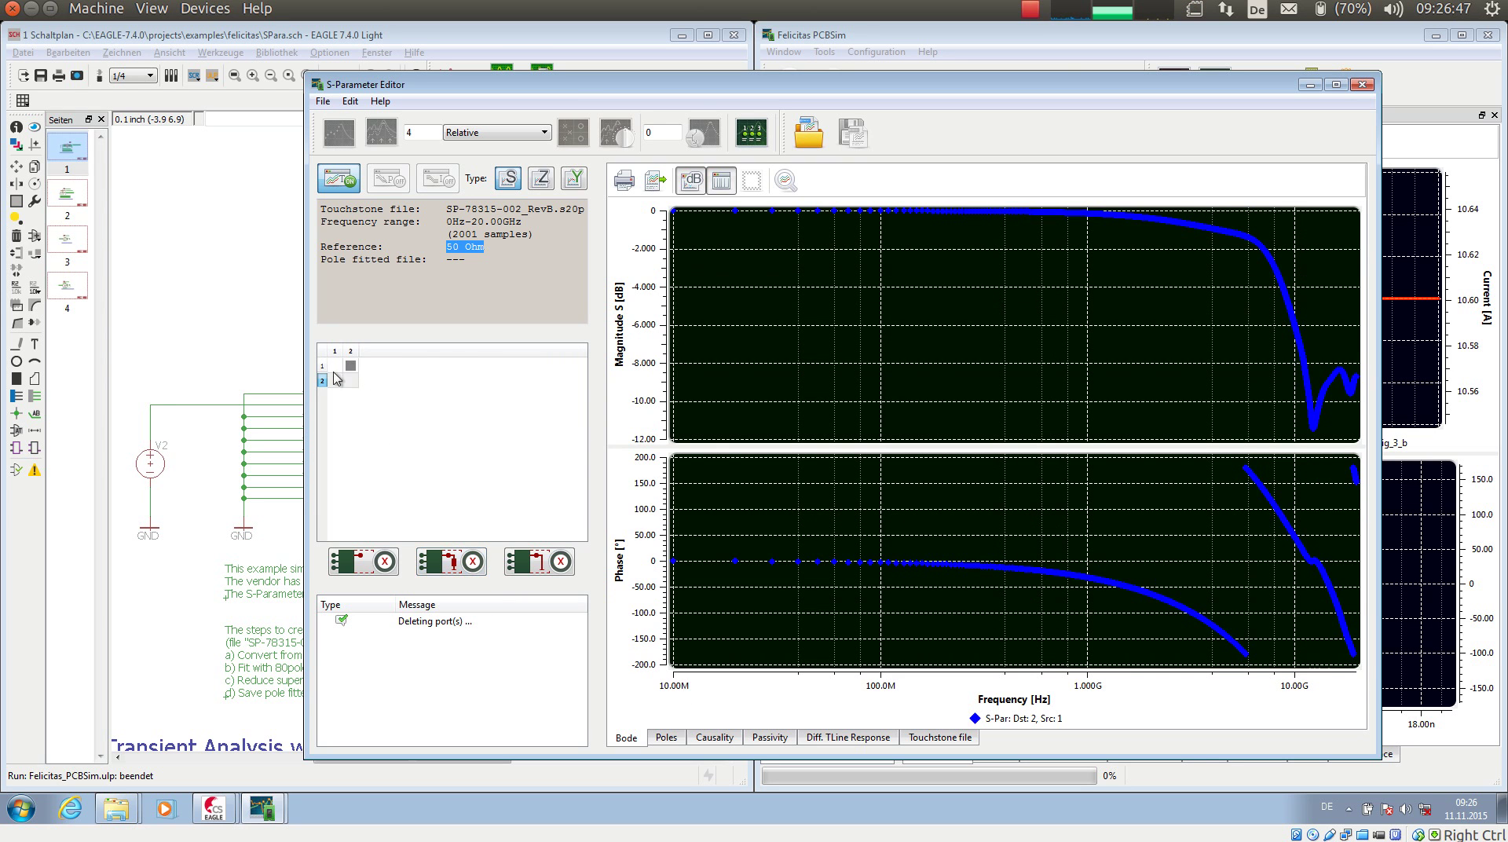
pyautogui.click(334, 366)
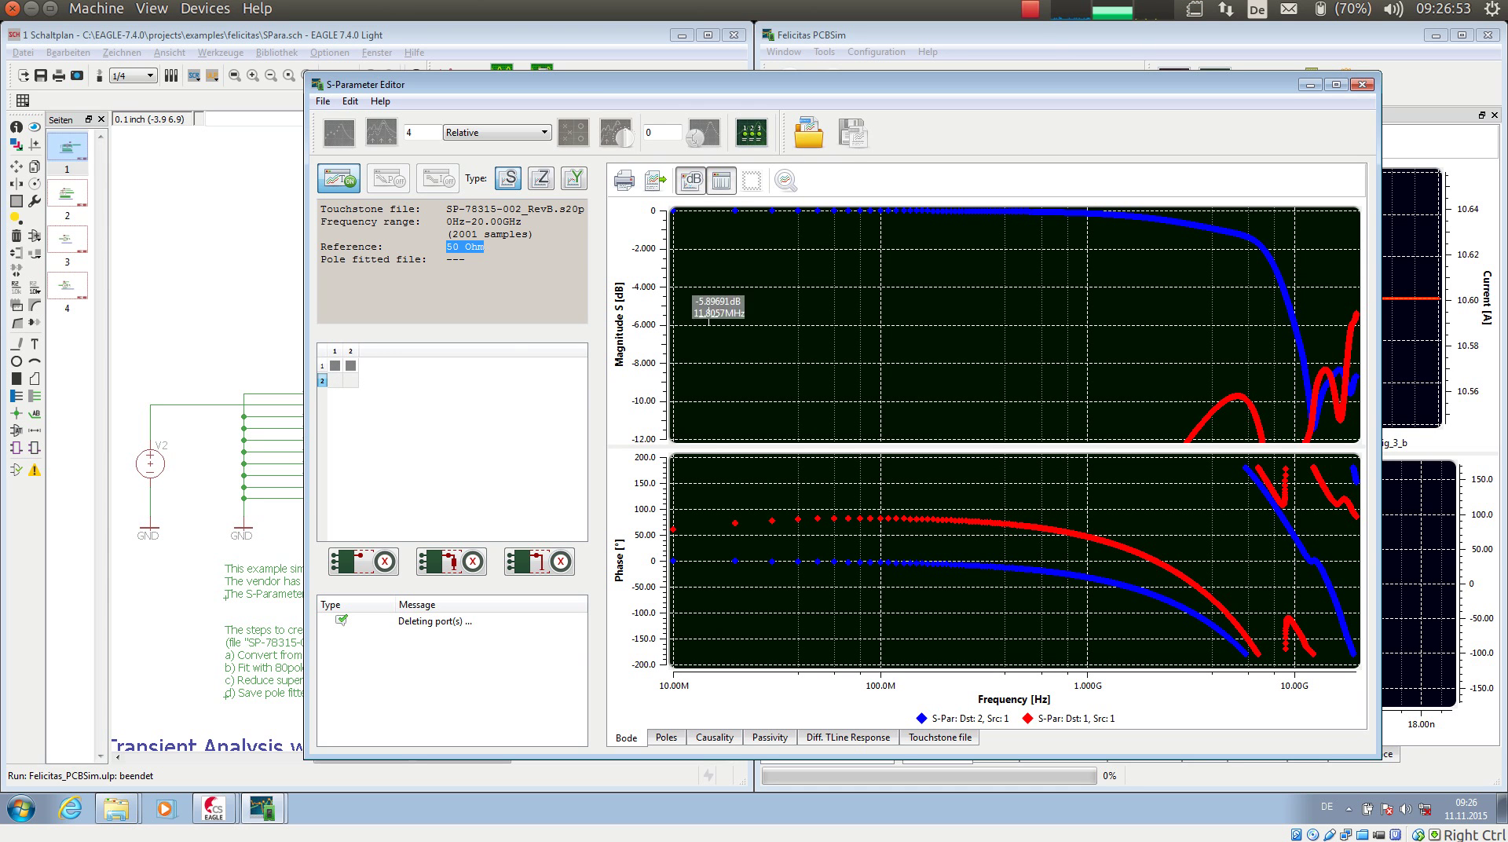
pyautogui.click(786, 179)
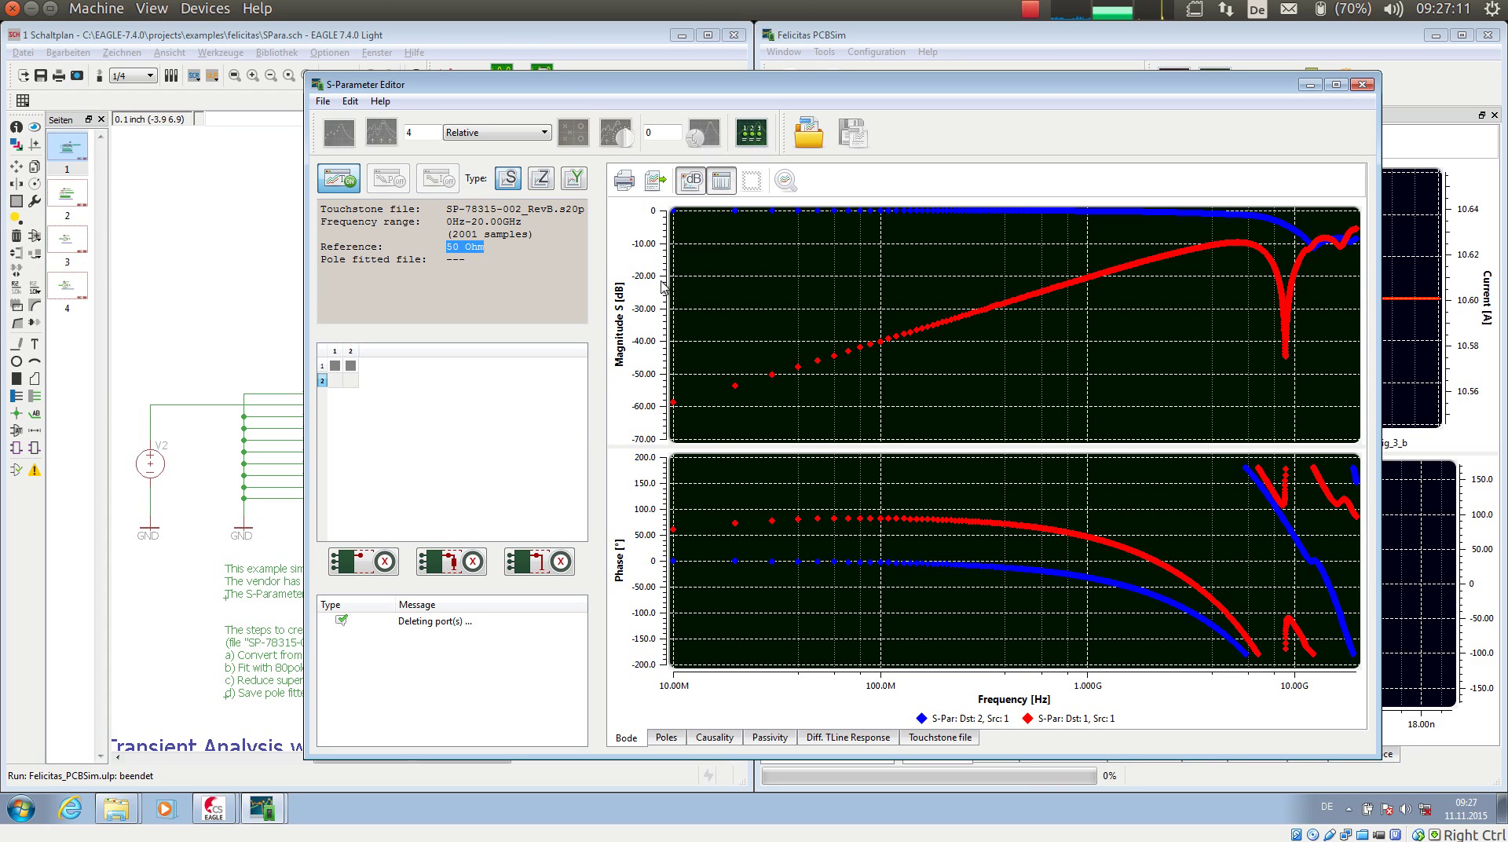
# Convert the data to Y-parameters and run vector fitting with 30 poles and the Absolute strategy
pyautogui.click(579, 184)
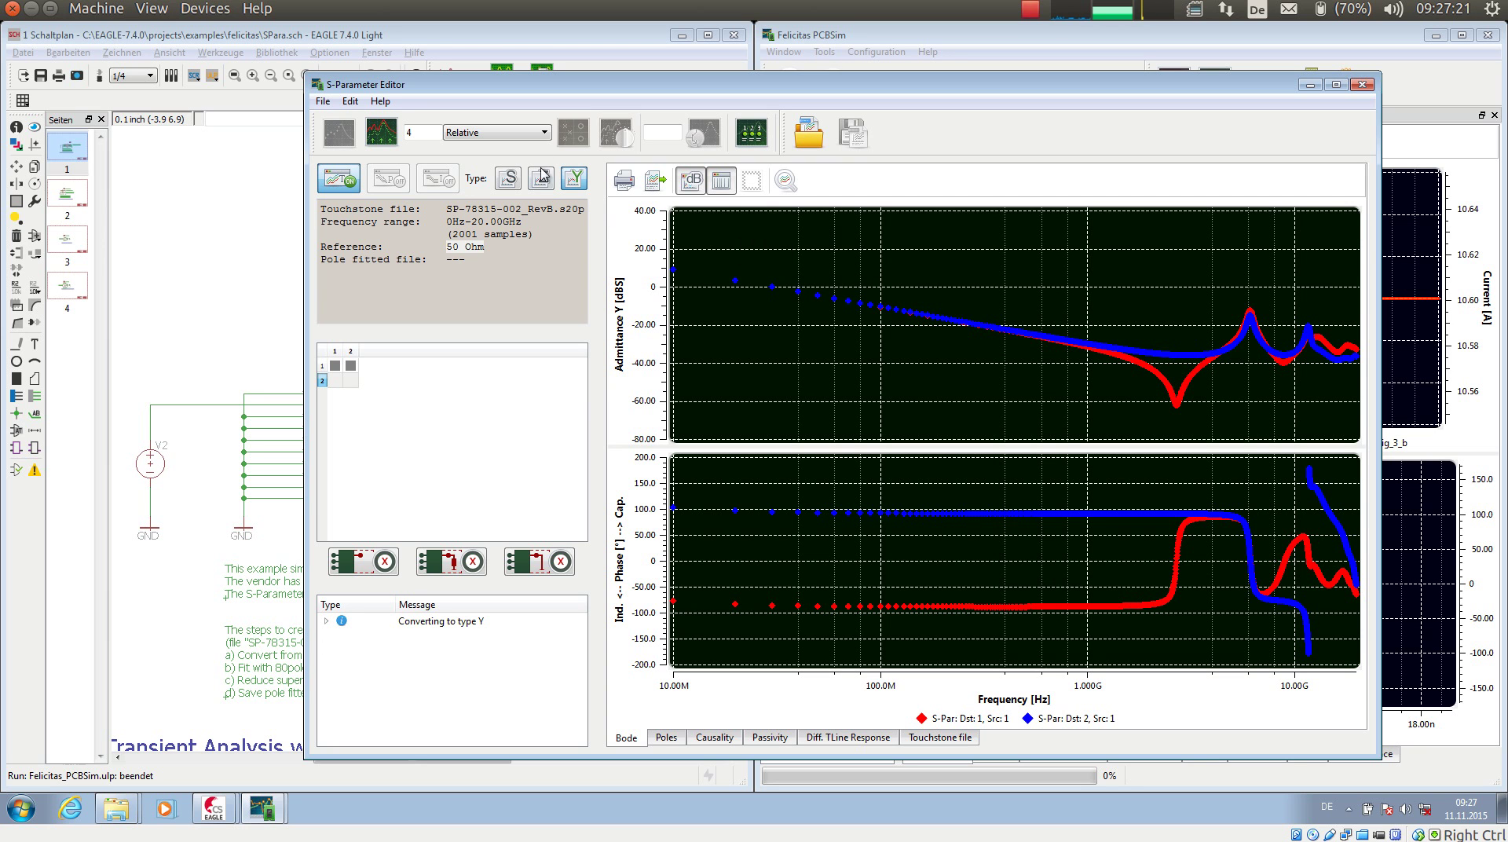
pyautogui.click(544, 138)
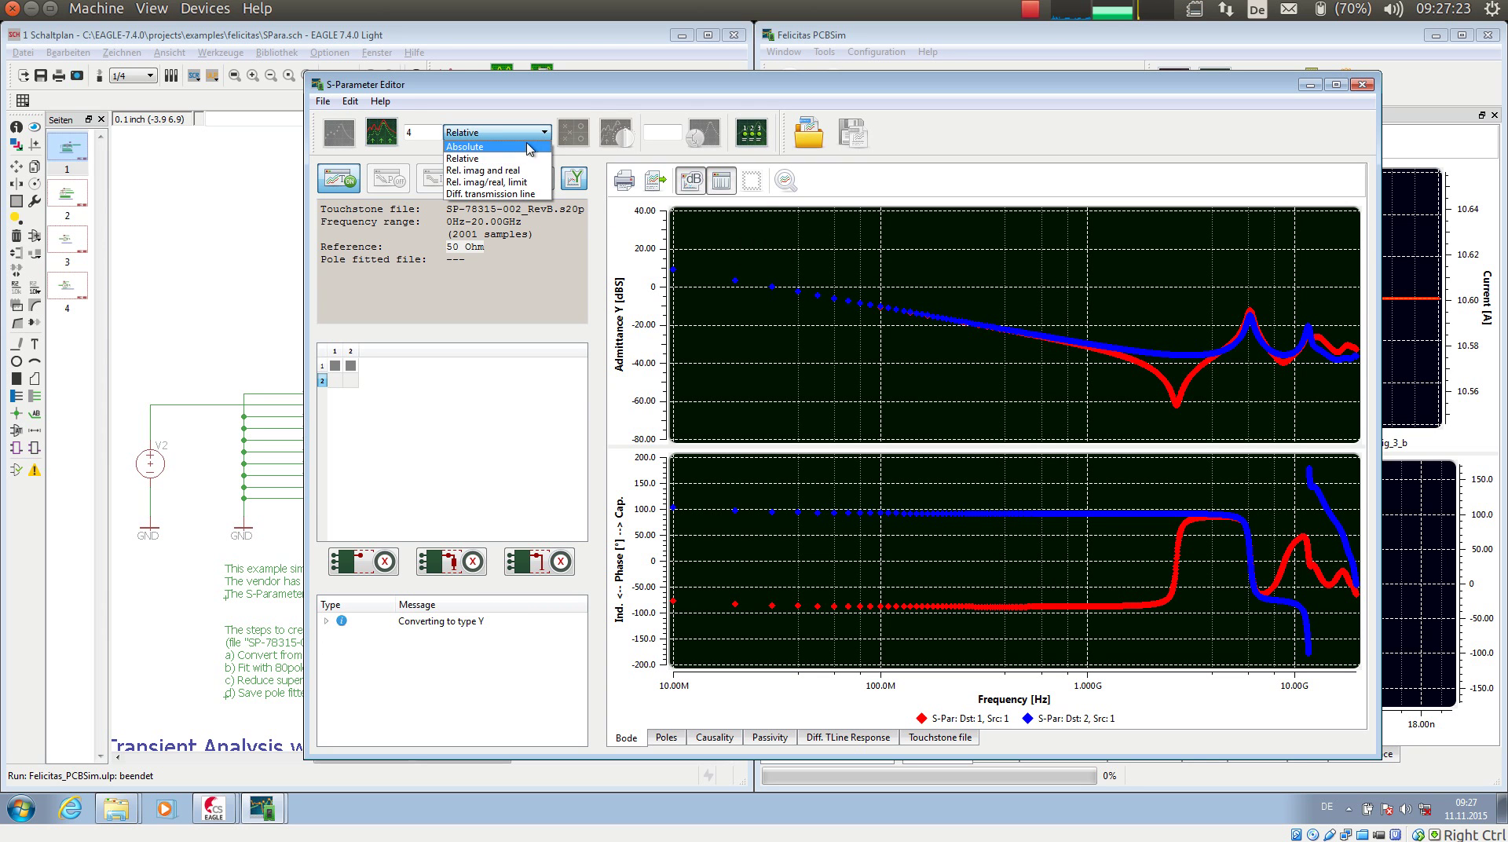
pyautogui.click(533, 150)
pyautogui.press('BackSpace')
pyautogui.write('30')
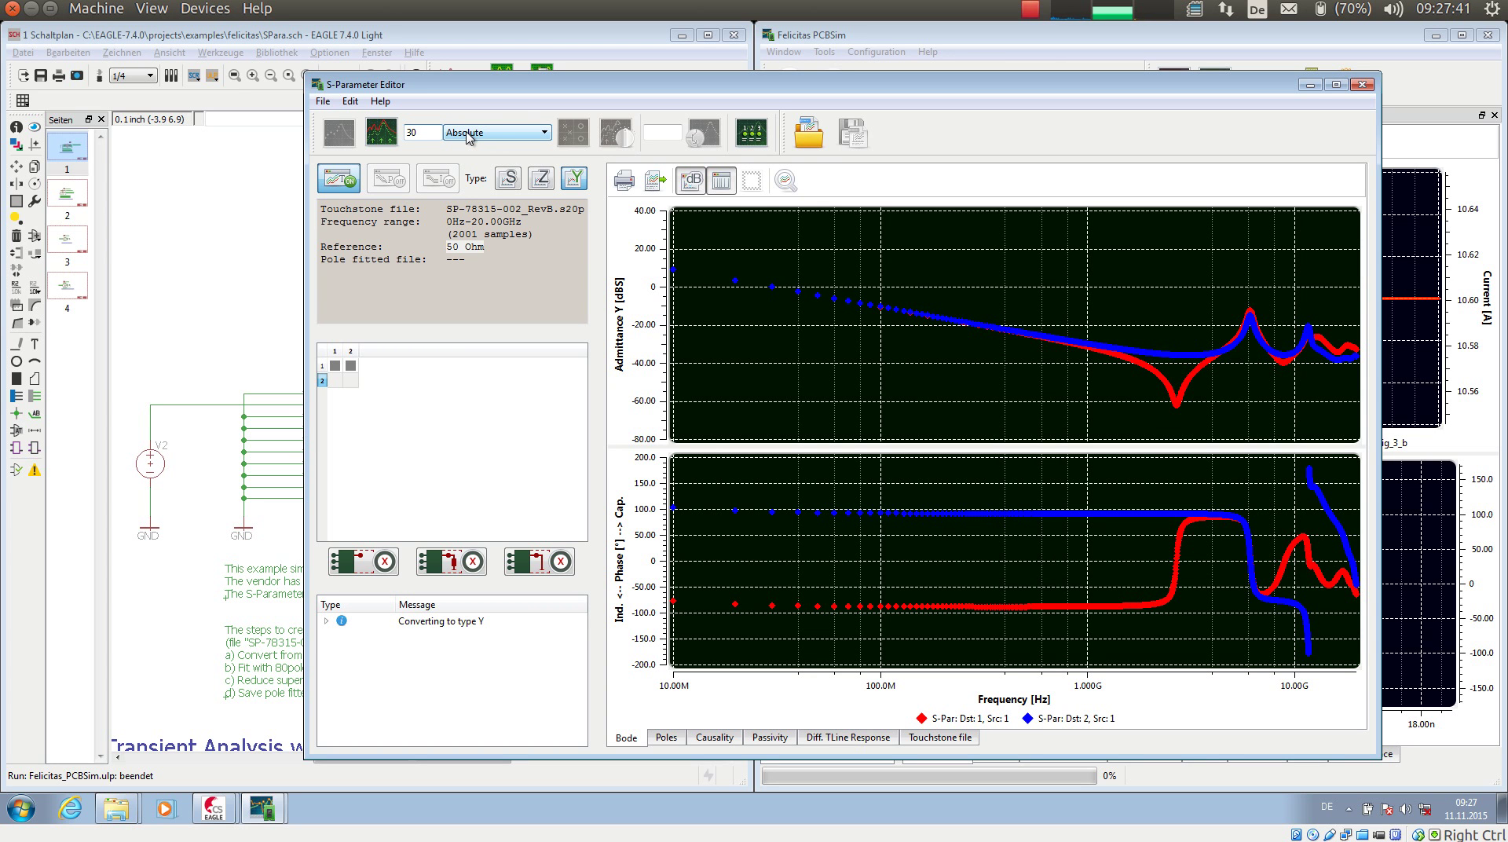
pyautogui.click(376, 137)
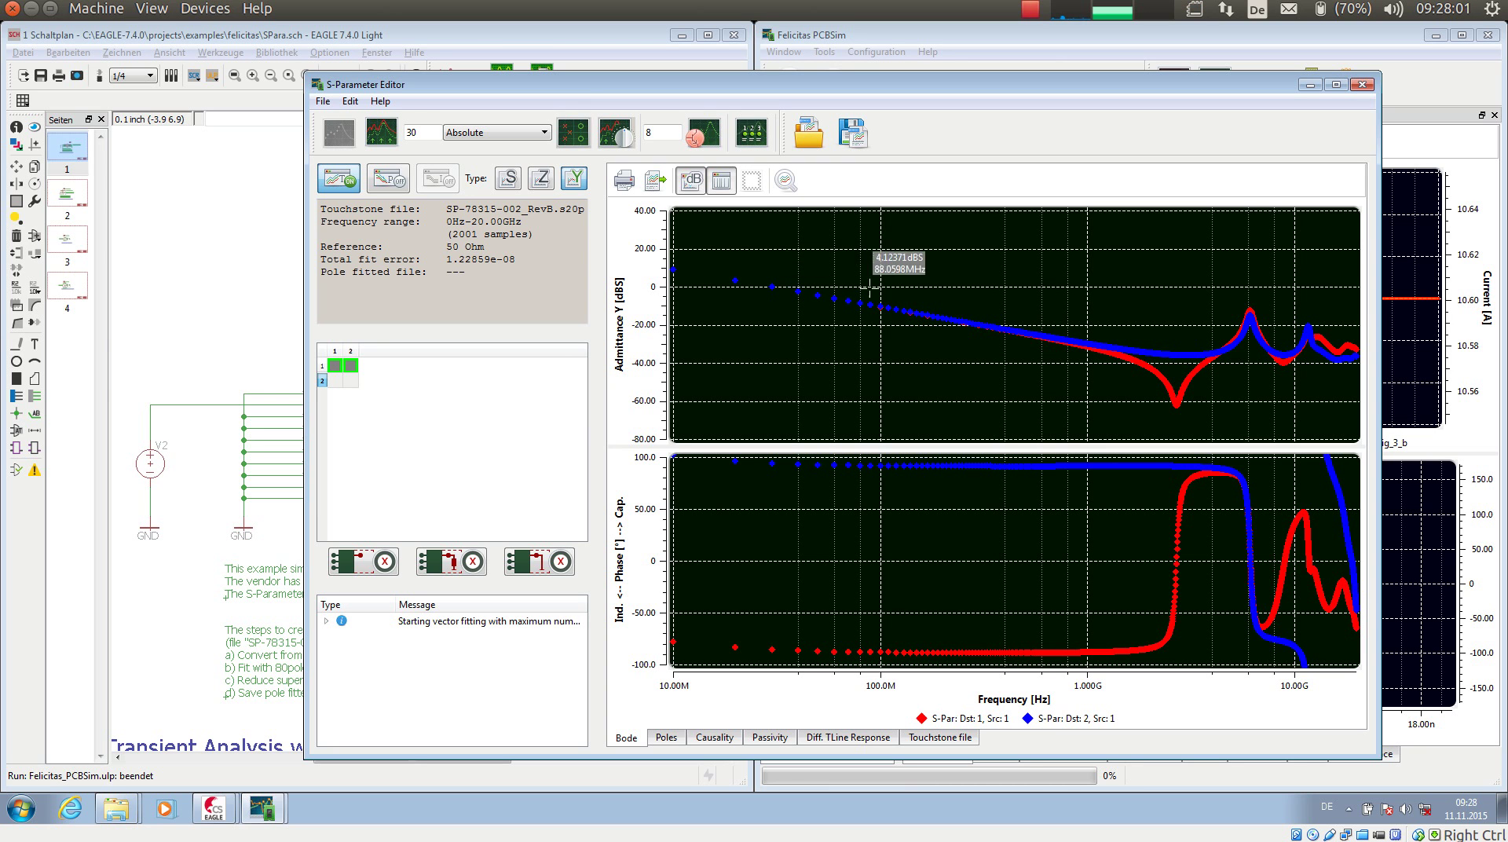
# Compare the pole fitted curves with the raw data points between about 1.3 and 1.45 GHz by toggling the fitted curves
pyautogui.moveTo(993, 269); pyautogui.dragTo(1243, 430)
pyautogui.moveTo(955, 296); pyautogui.dragTo(1078, 352)
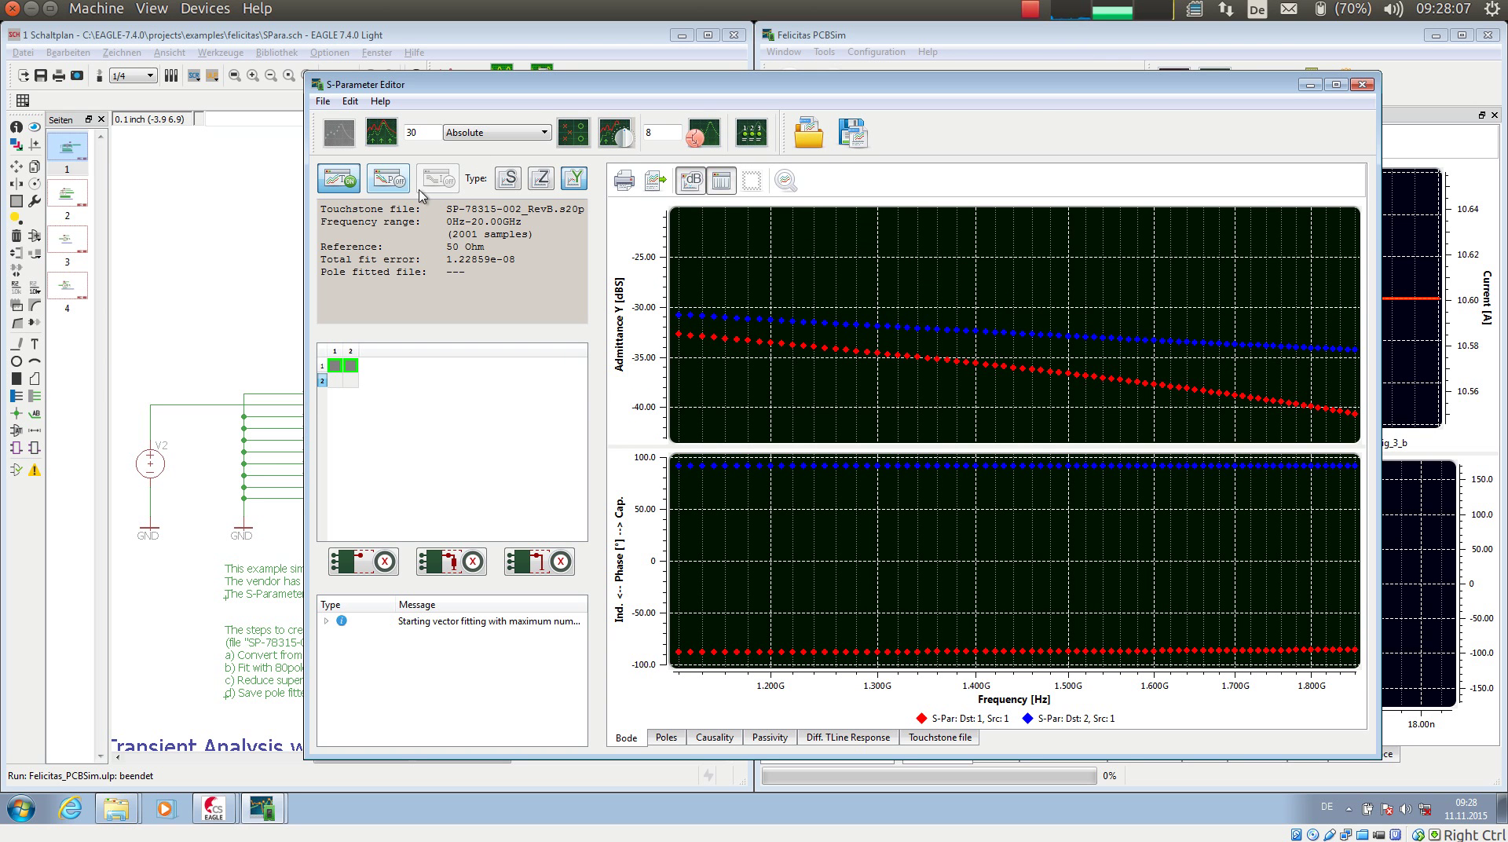
pyautogui.click(385, 183)
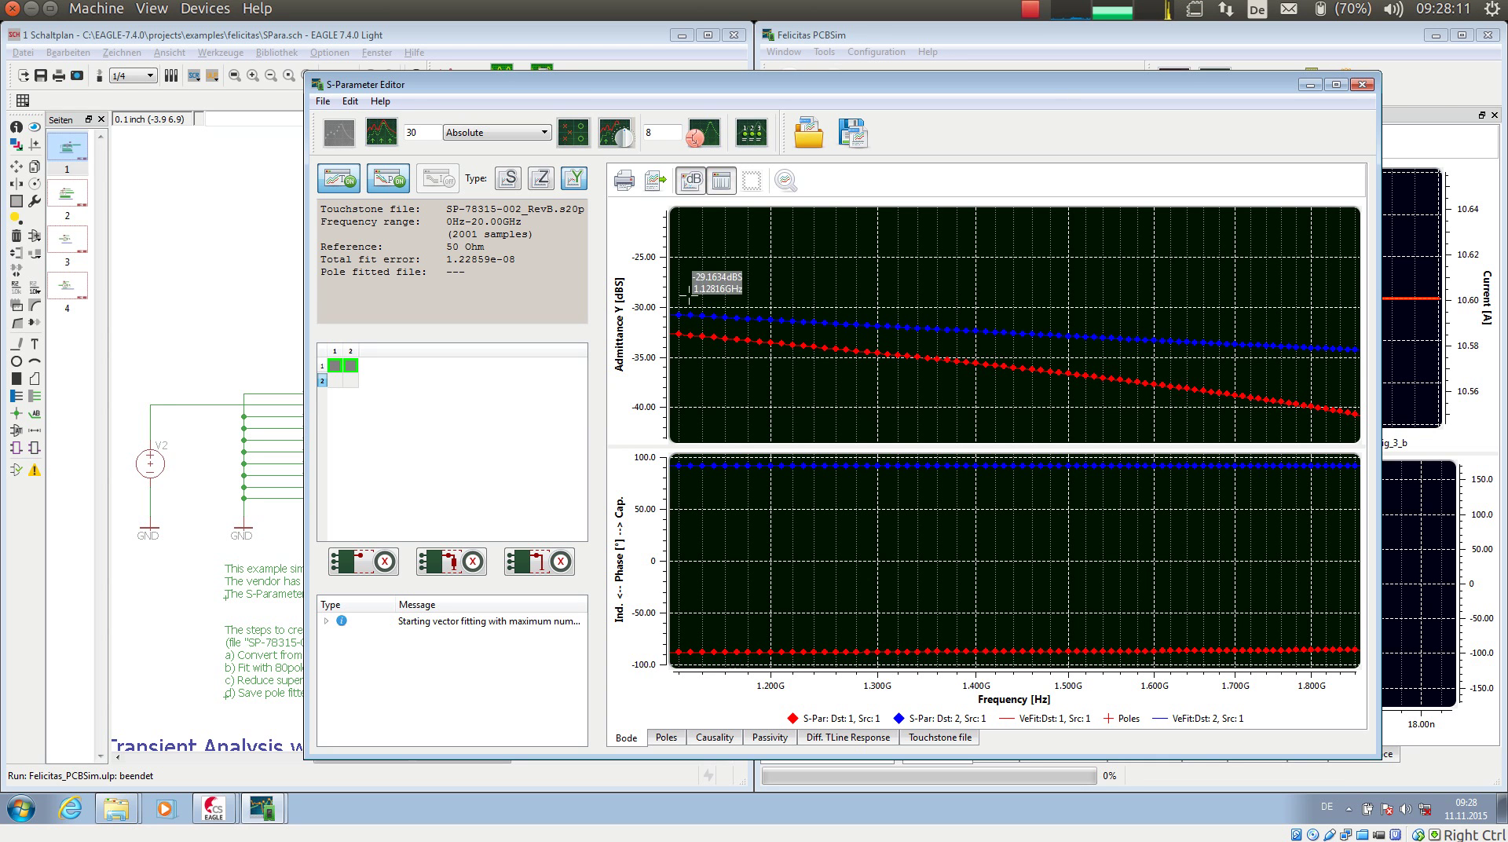
pyautogui.moveTo(878, 314); pyautogui.dragTo(1072, 400)
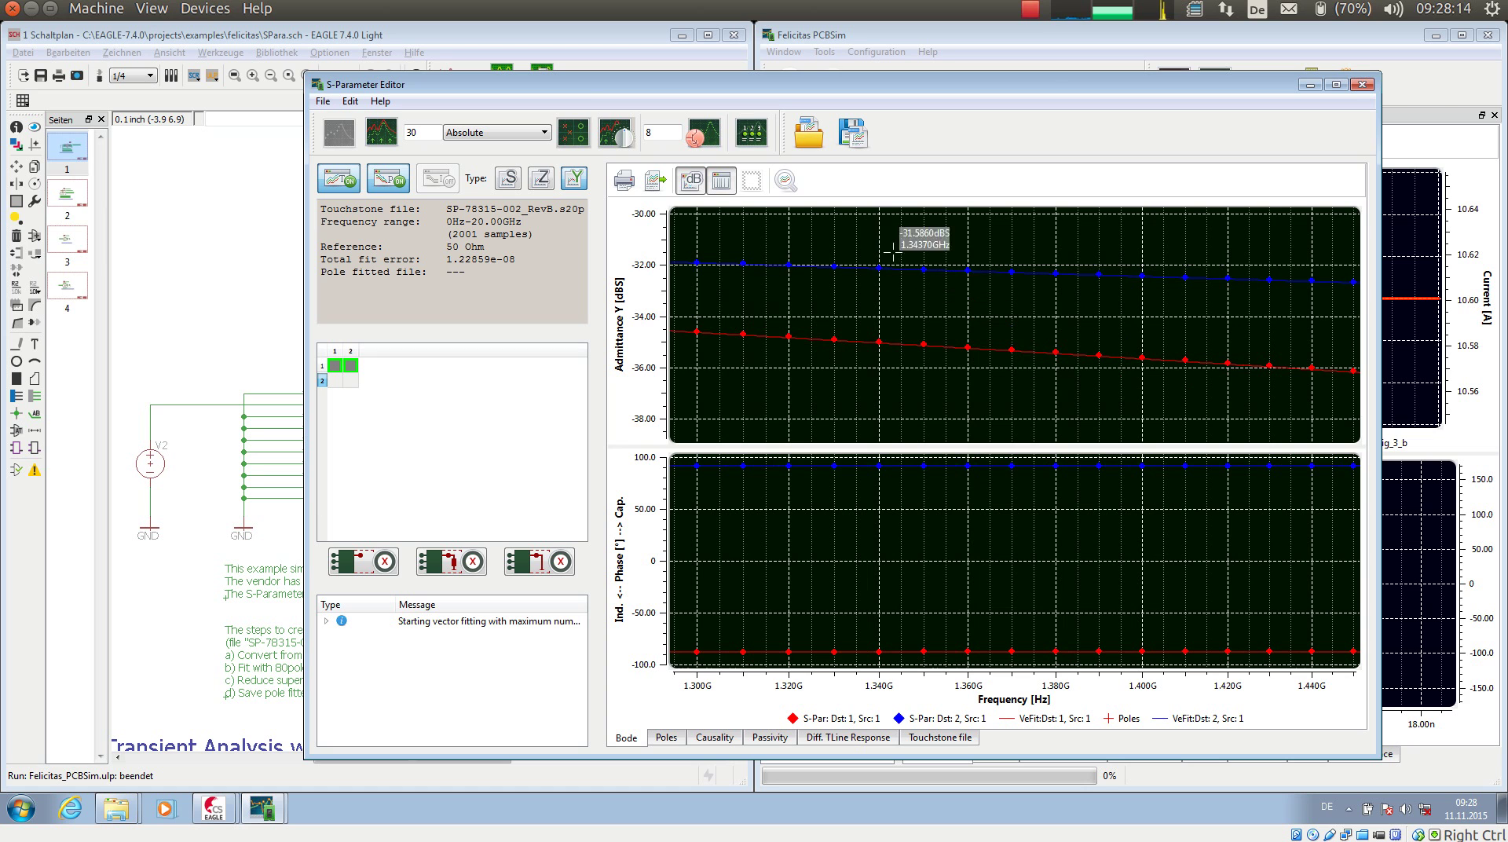
pyautogui.click(387, 181)
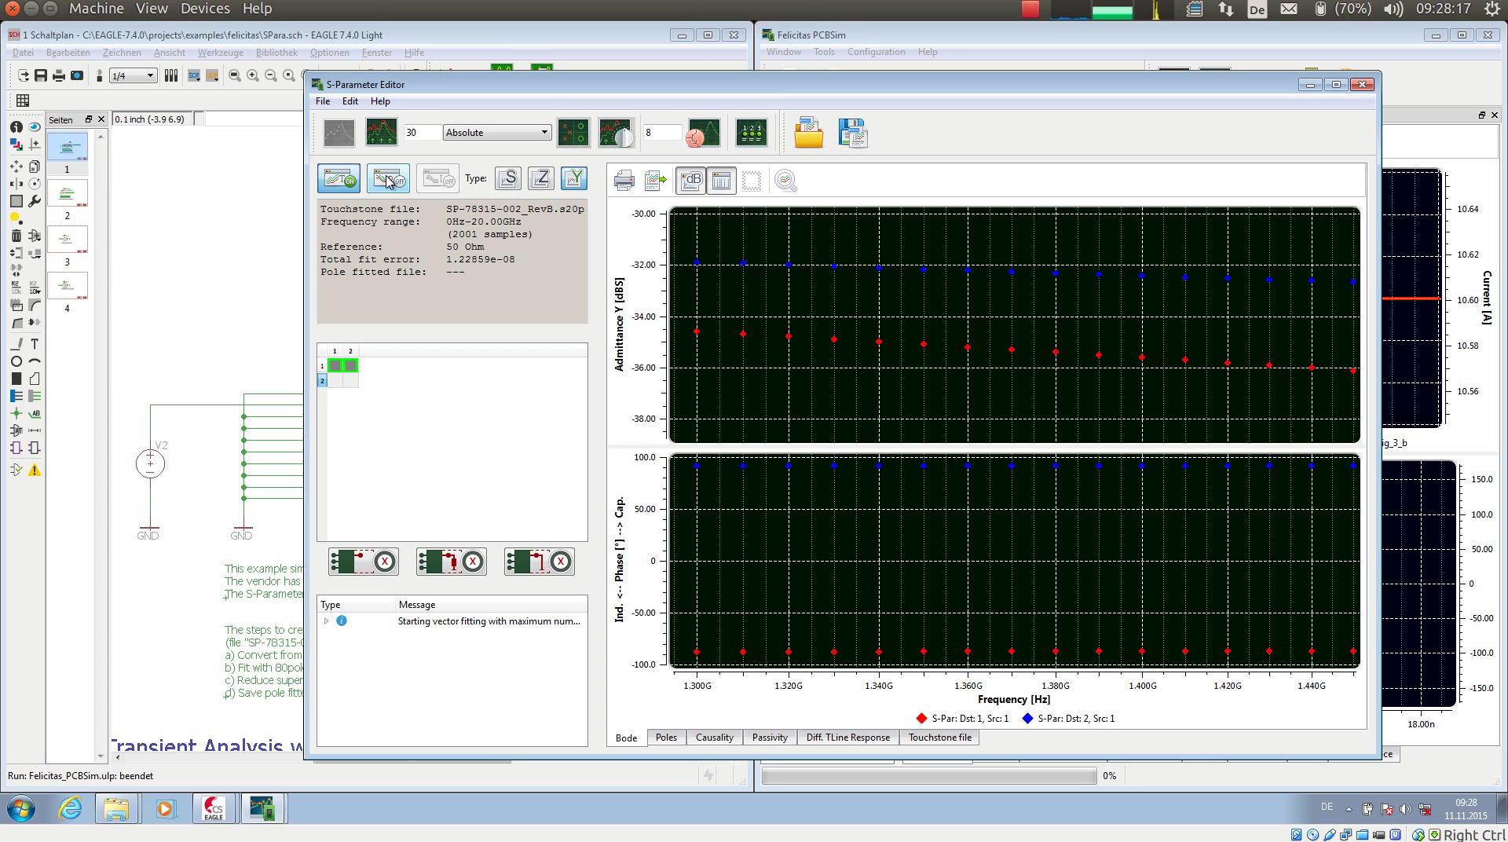
pyautogui.click(388, 182)
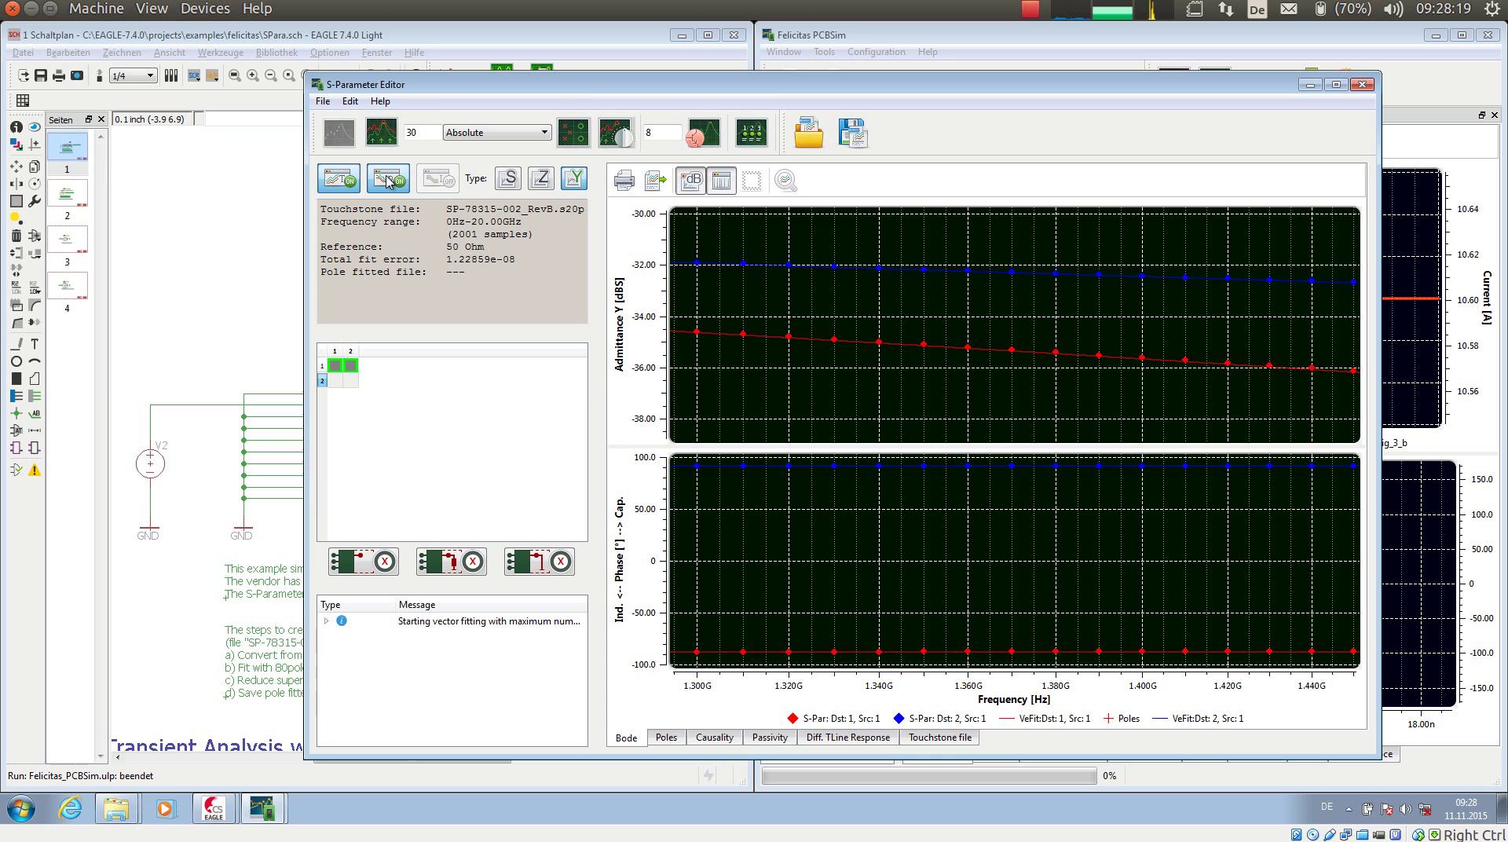
pyautogui.click(387, 181)
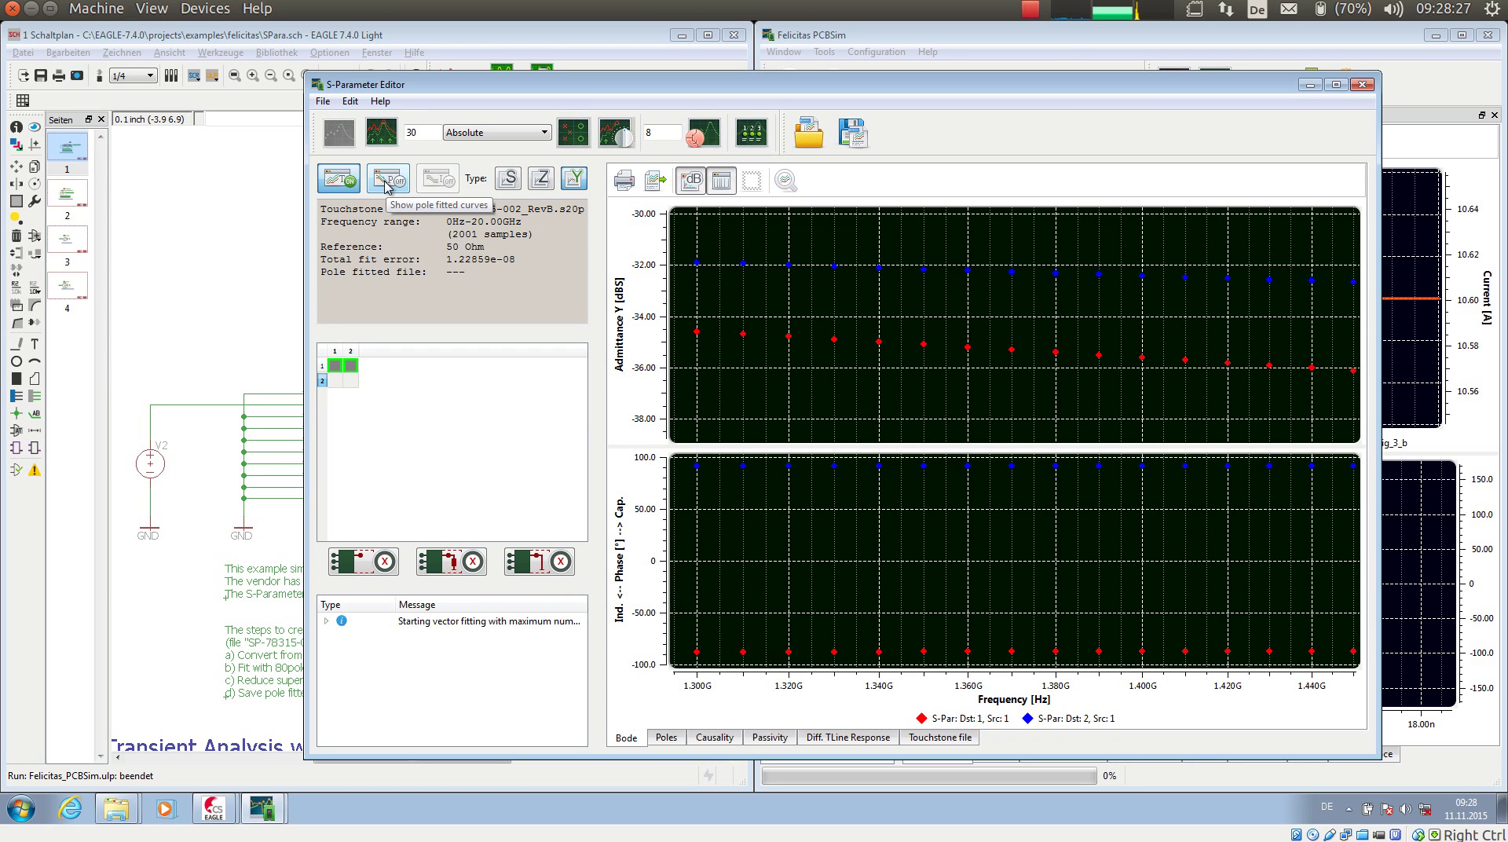
pyautogui.click(387, 183)
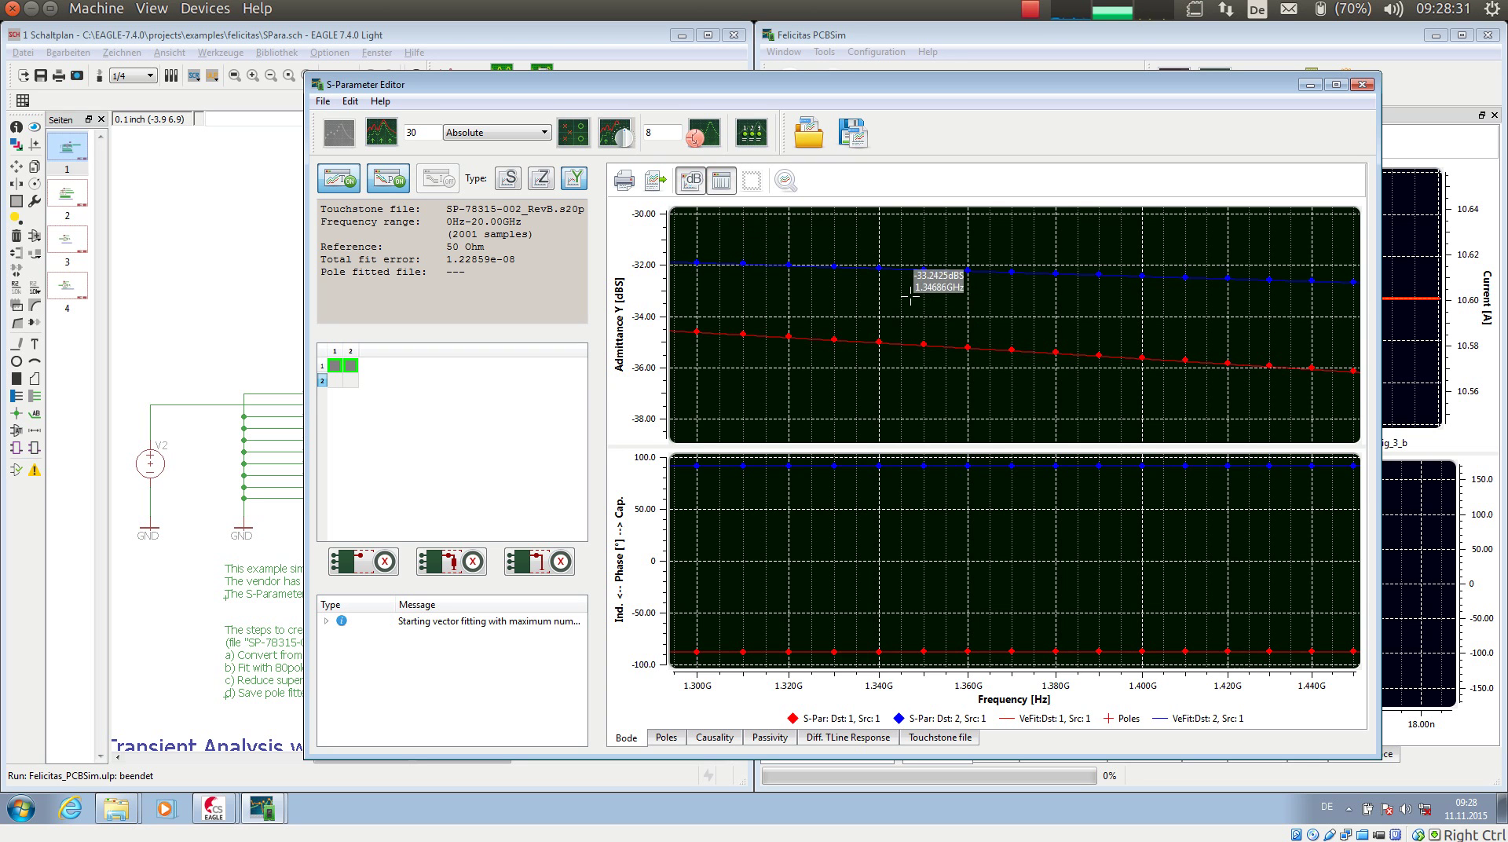
pyautogui.scroll(-1, 905, 302)
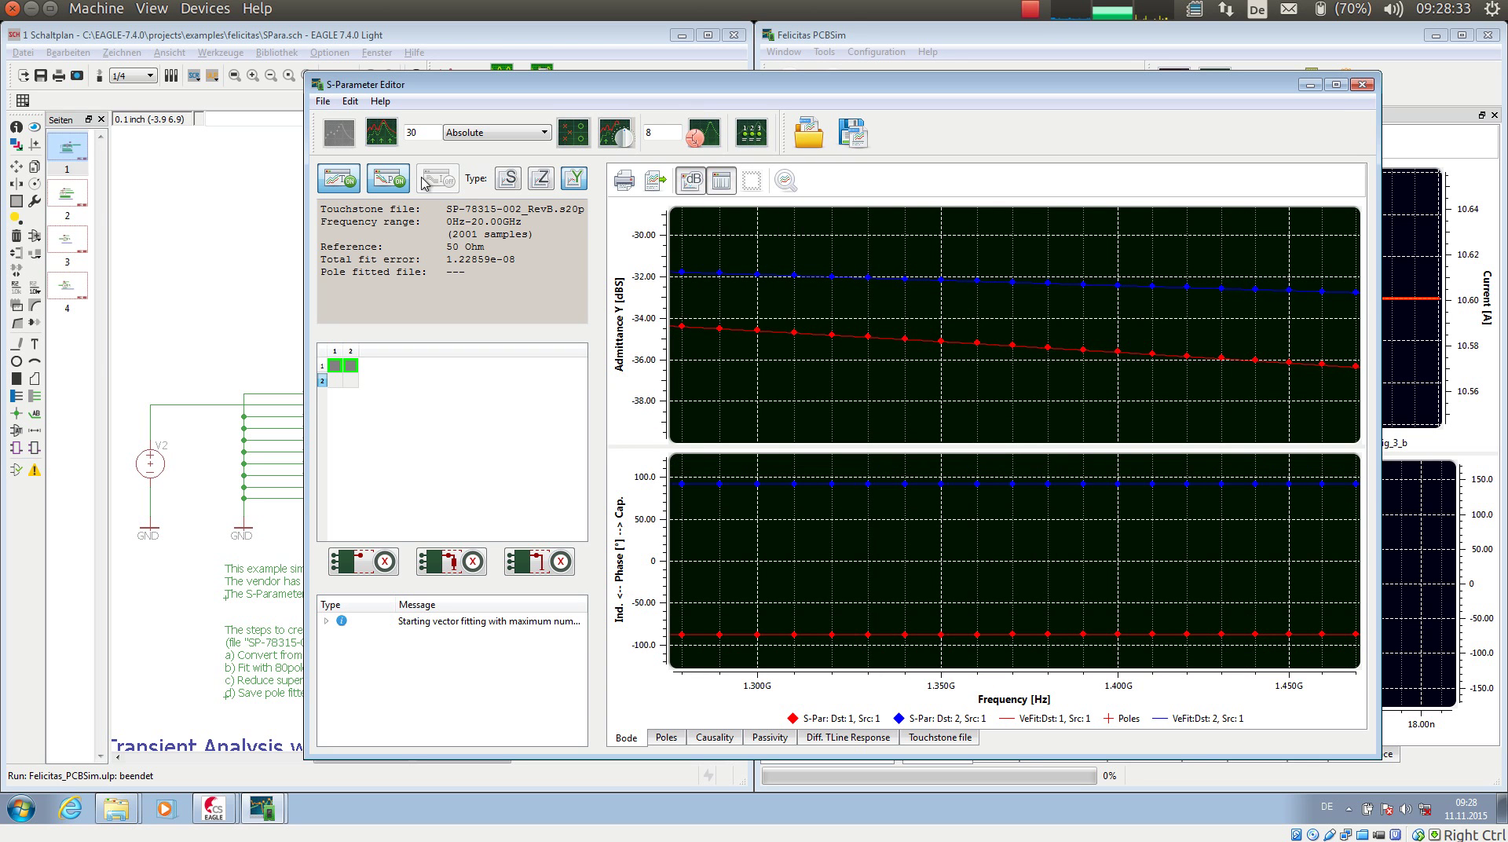
# Examine how the fitted curves follow the raw data around the admittance peak near 6.1 GHz
pyautogui.click(785, 181)
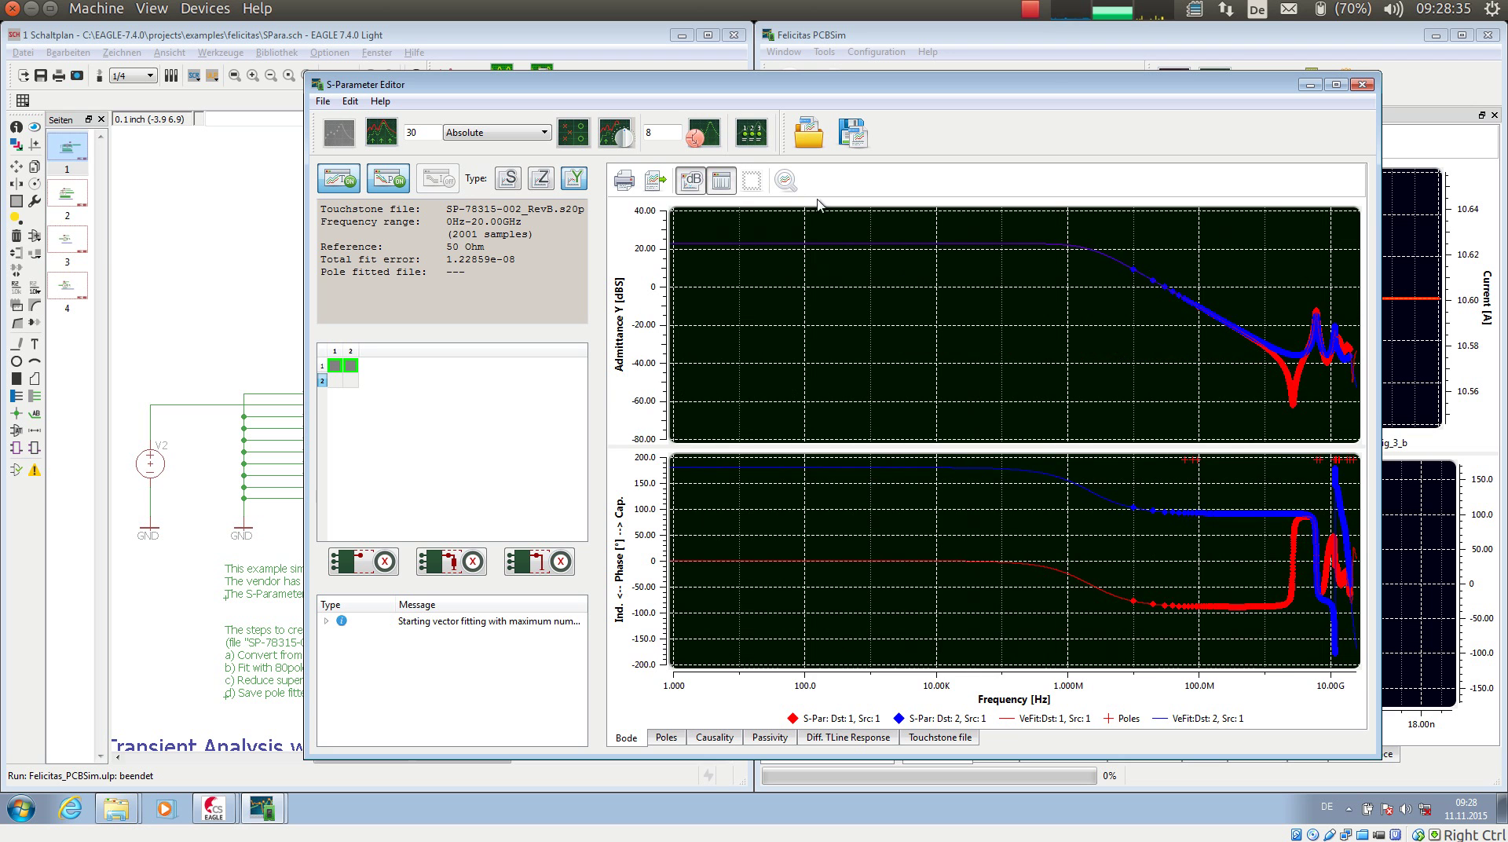
pyautogui.moveTo(1300, 291); pyautogui.dragTo(1330, 332)
pyautogui.moveTo(991, 299); pyautogui.dragTo(1051, 368)
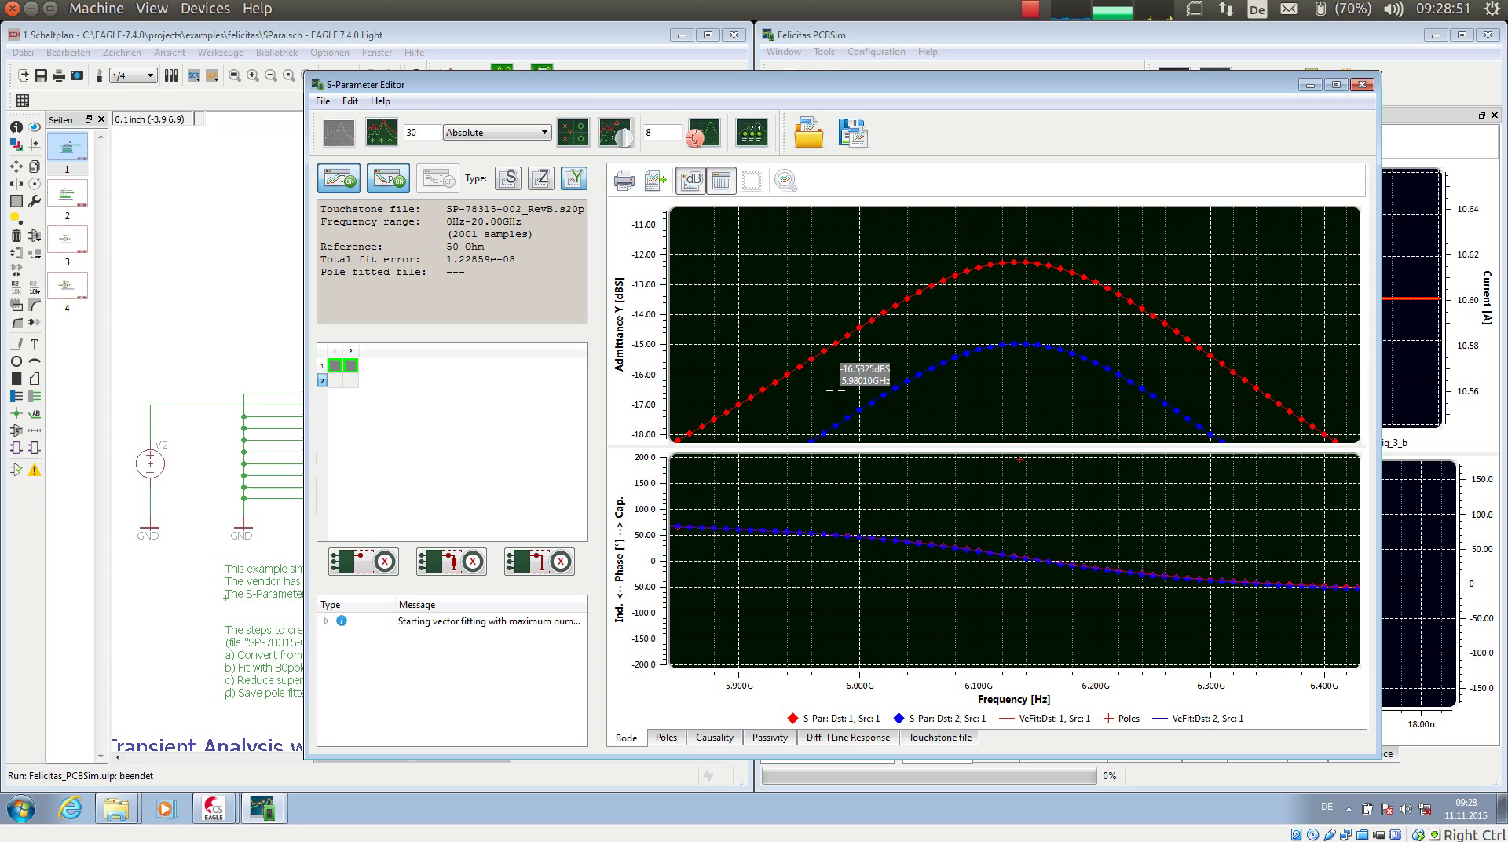
# Inspect the passivity plot at full scale and return to the full-range Bode plot
pyautogui.click(767, 739)
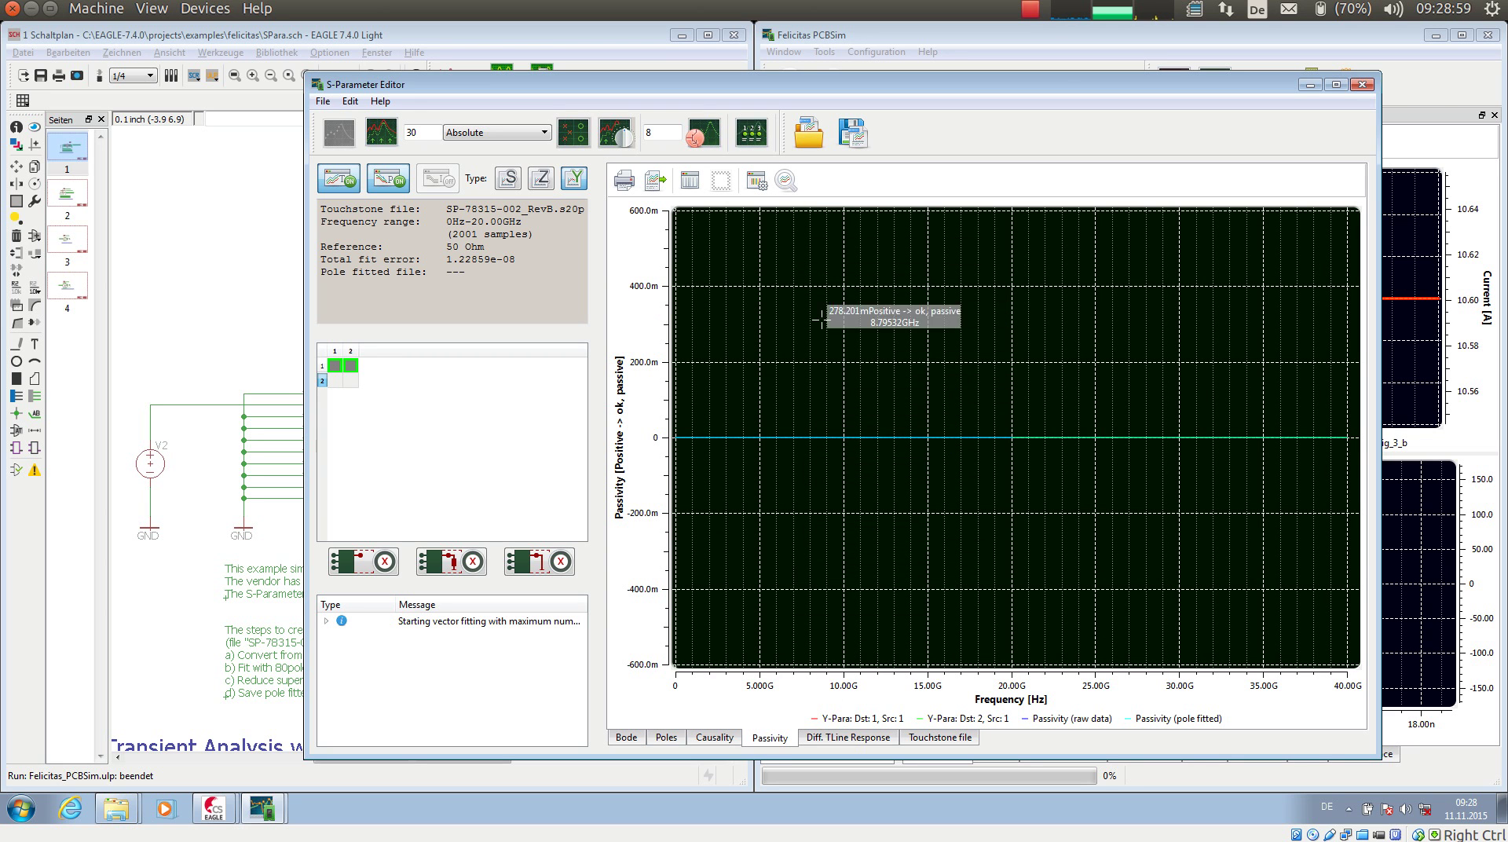
pyautogui.click(787, 181)
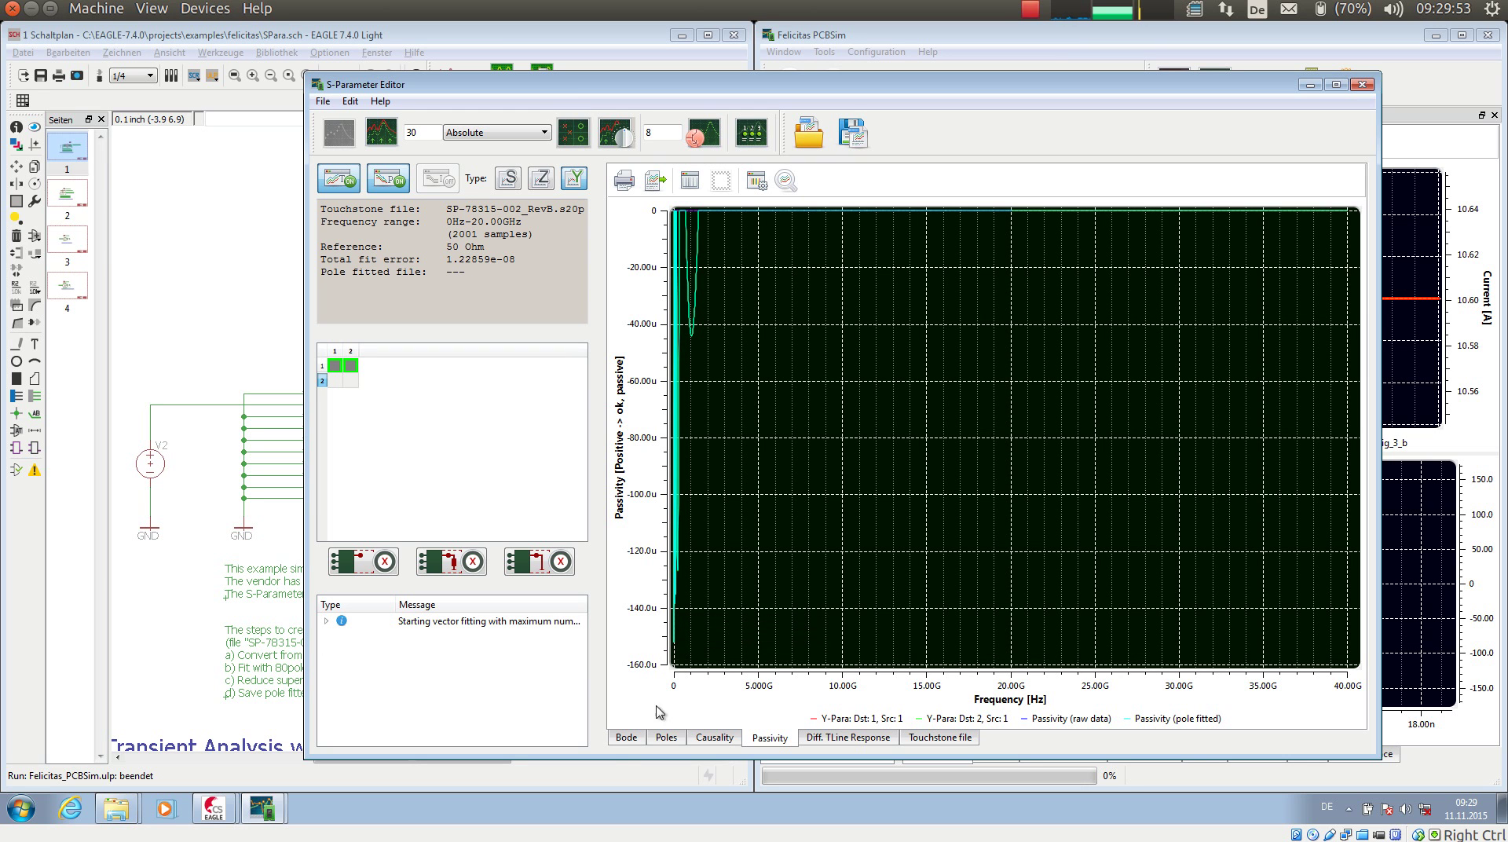
pyautogui.click(626, 738)
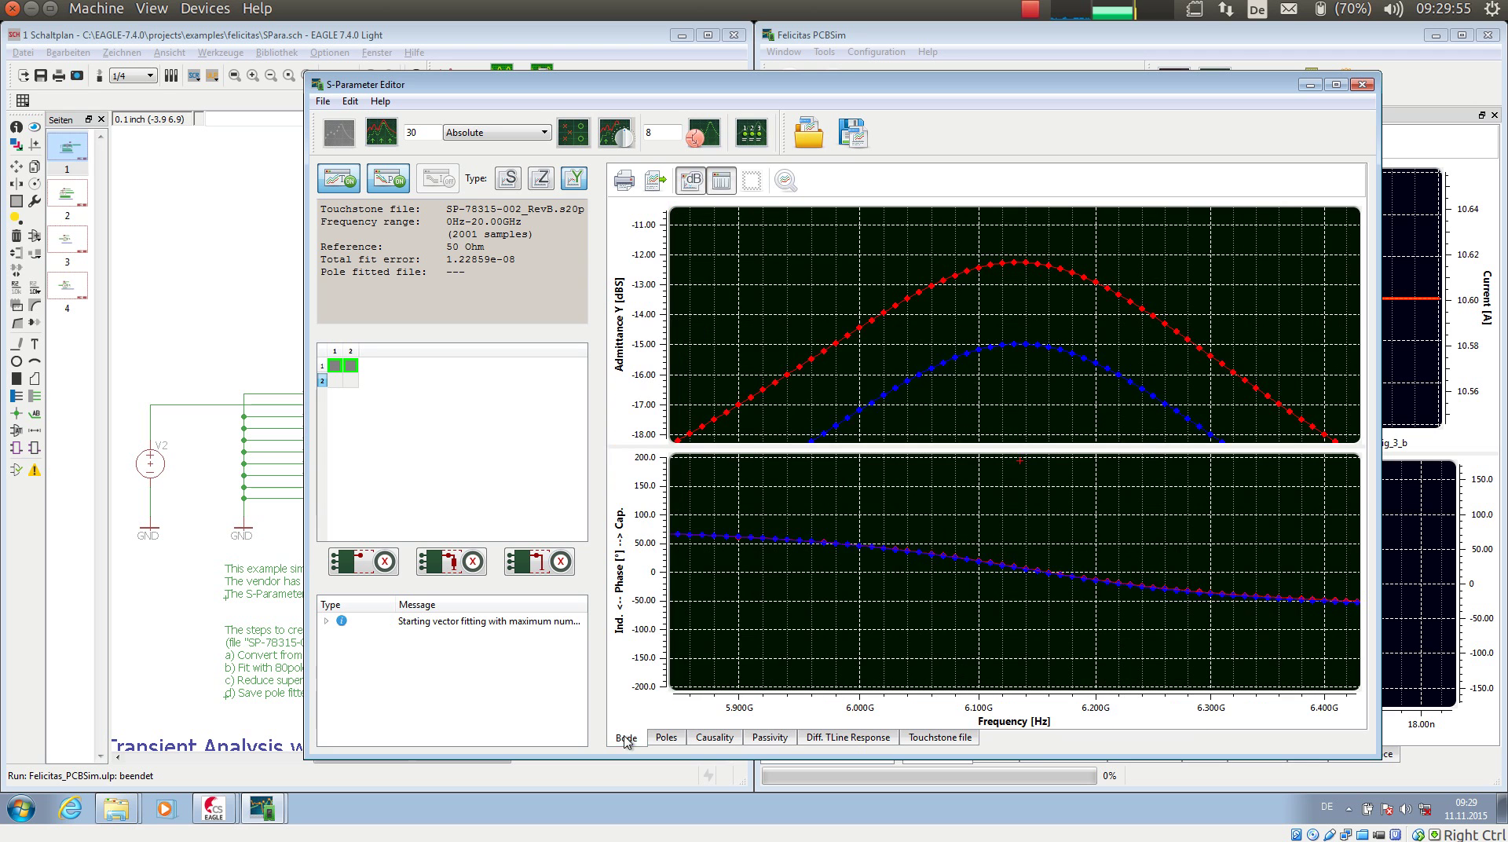
pyautogui.click(785, 181)
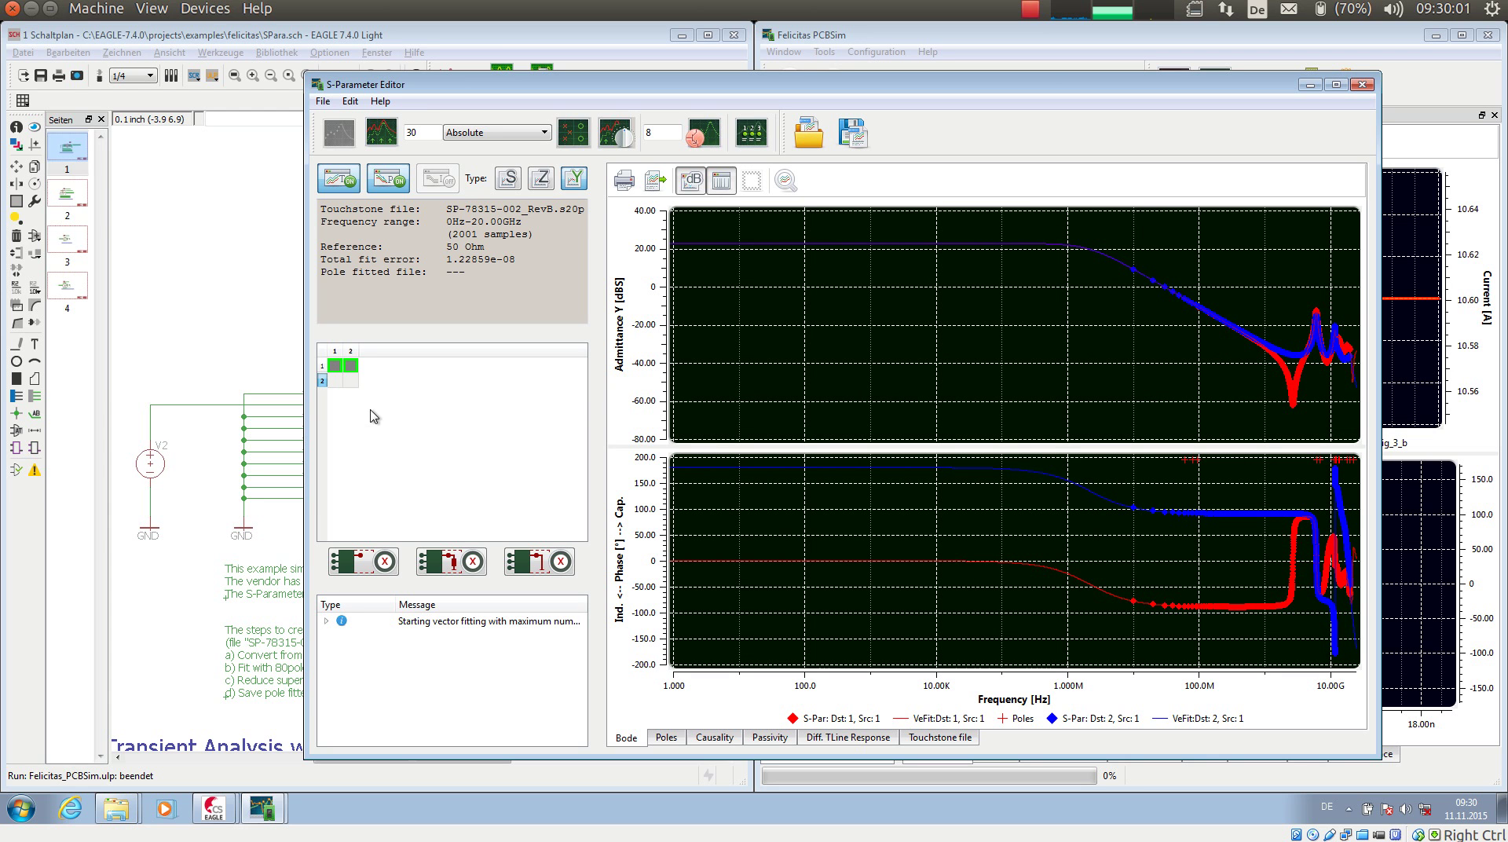
pyautogui.click(322, 102)
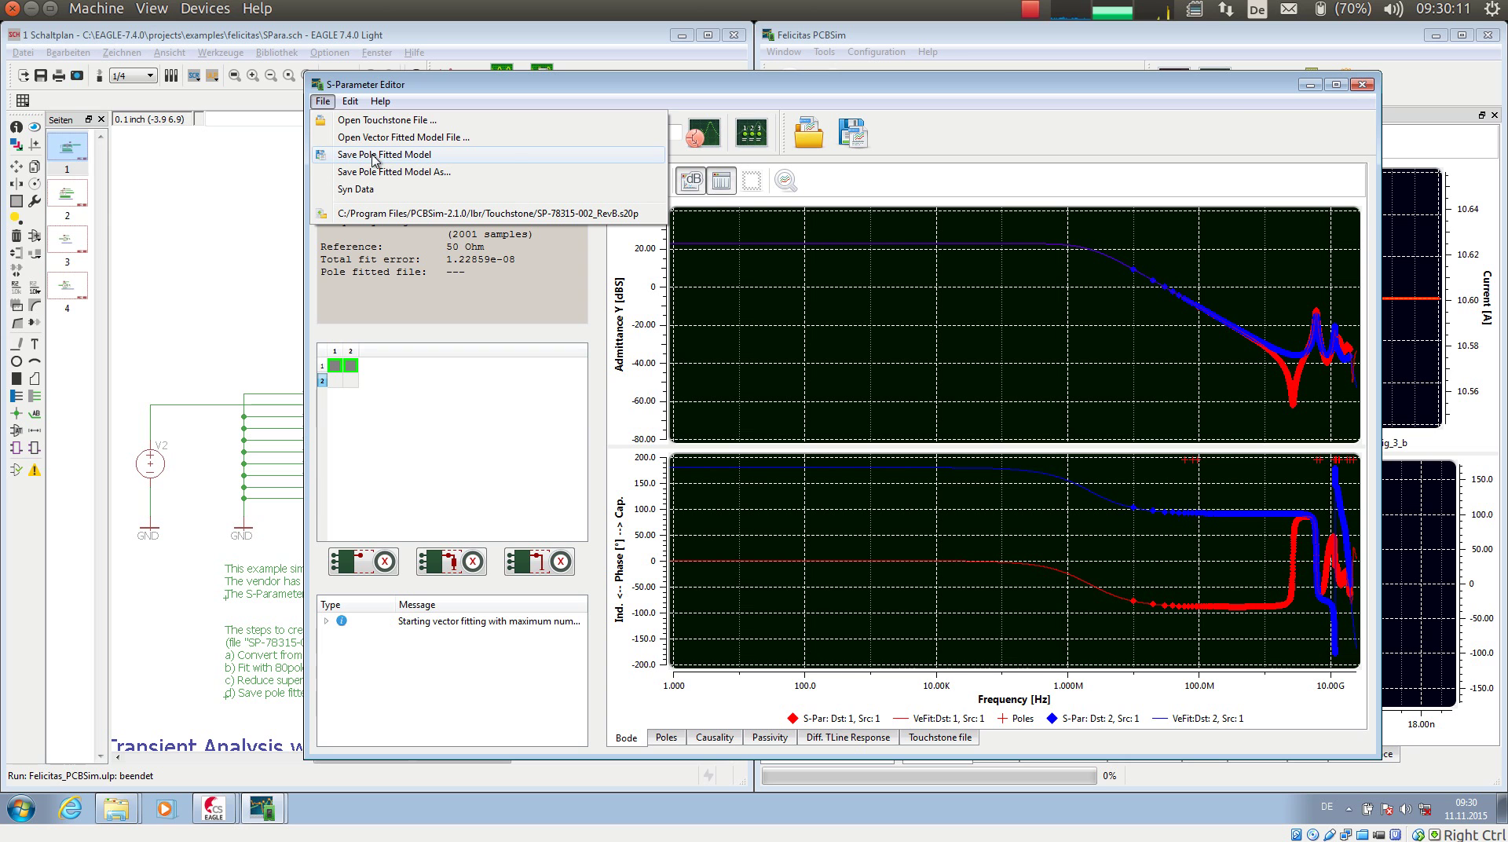
pyautogui.click(1028, 10)
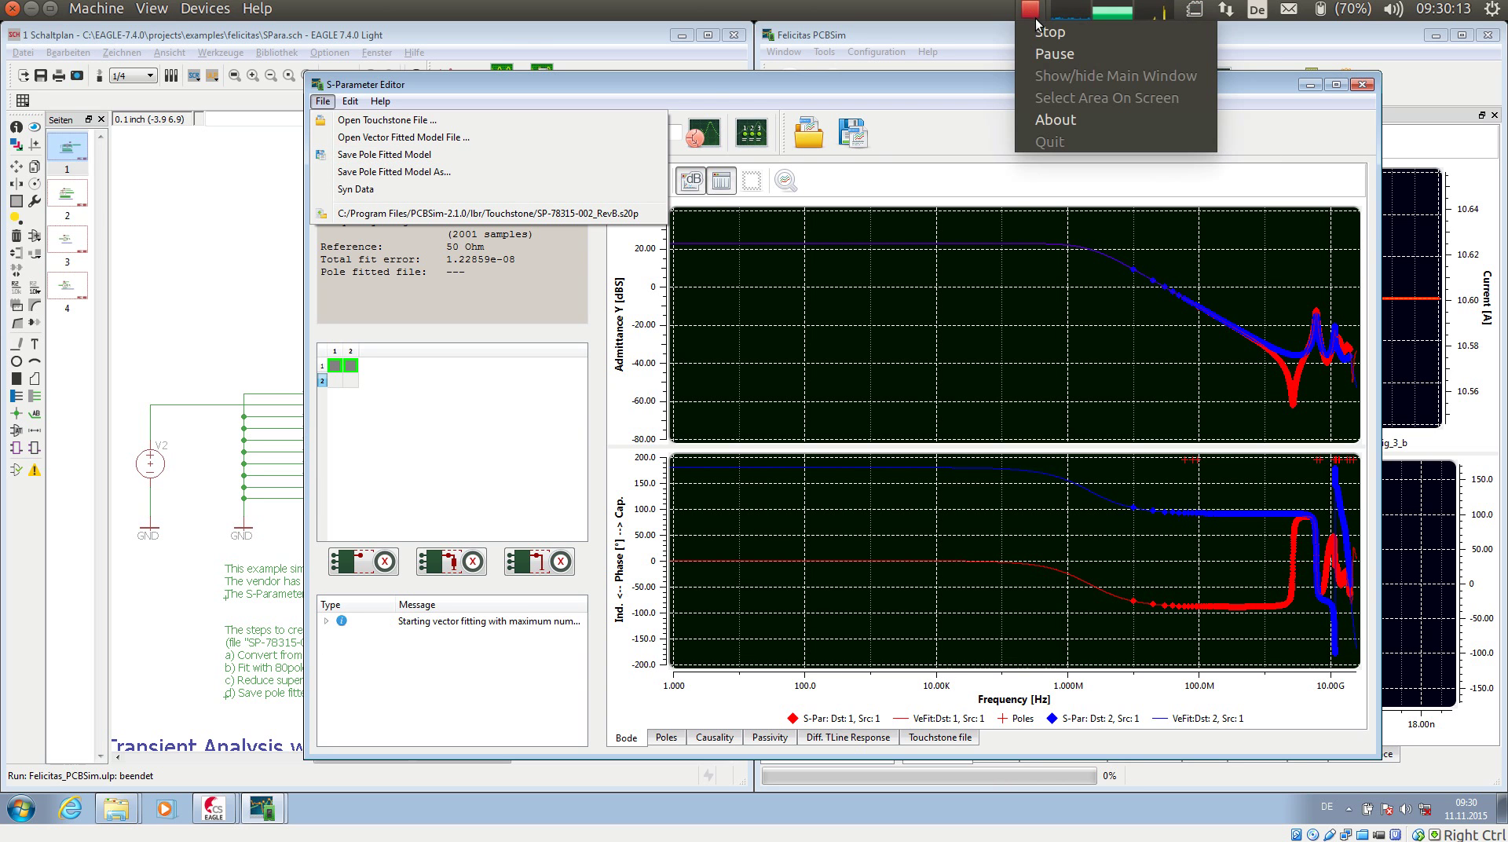